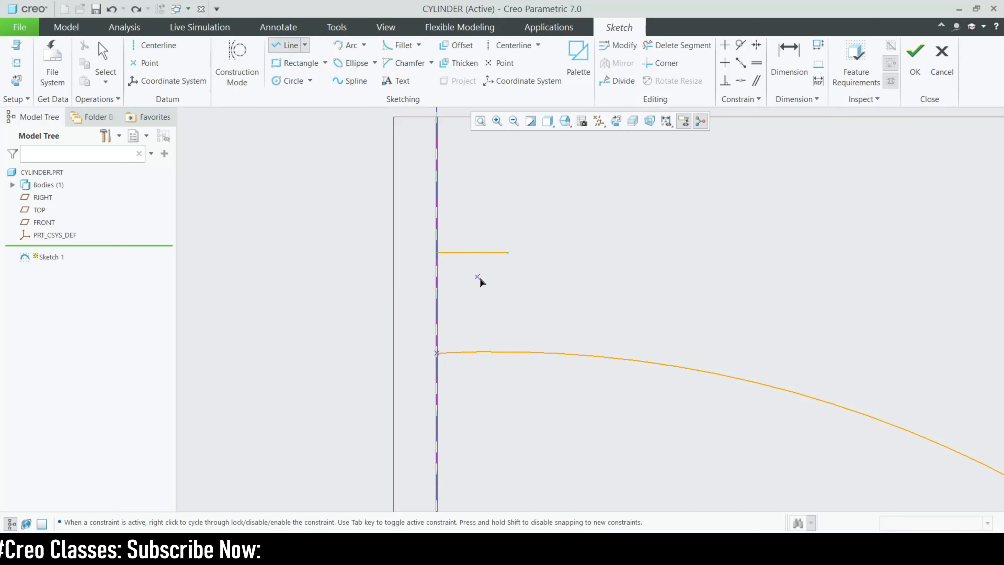
# Draw the neck outline with a horizontal line and a vertical line down to the top arc, and trim the arc segment inside it
pyautogui.click(508, 253)
pyautogui.click(511, 350)
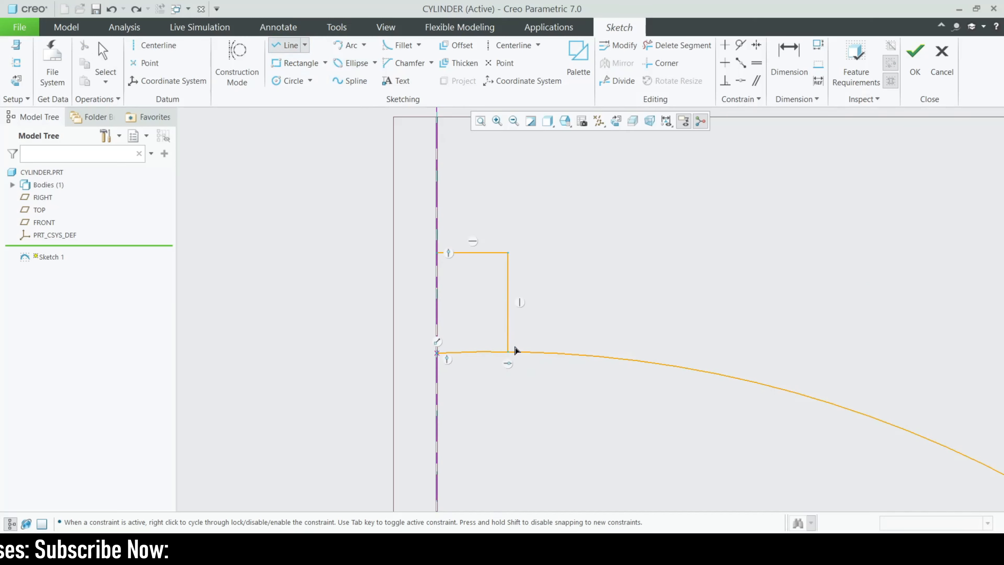
pyautogui.middleClick(609, 307)
pyautogui.click(677, 45)
pyautogui.moveTo(487, 400); pyautogui.dragTo(473, 322)
pyautogui.scroll(5, 486, 330)
pyautogui.middleClick(483, 319)
pyautogui.scroll(3, 482, 319)
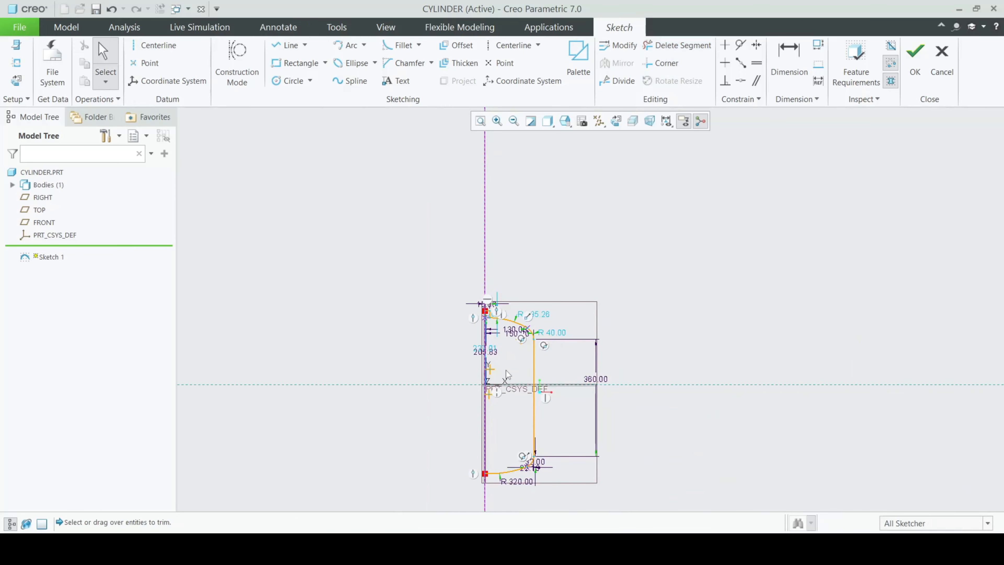
# Offset the whole profile loop by -4 to form the inner wall outline
pyautogui.scroll(-5, 506, 370)
pyautogui.scroll(5, 492, 299)
pyautogui.scroll(-4, 483, 401)
pyautogui.scroll(2, 503, 421)
pyautogui.scroll(-1, 503, 250)
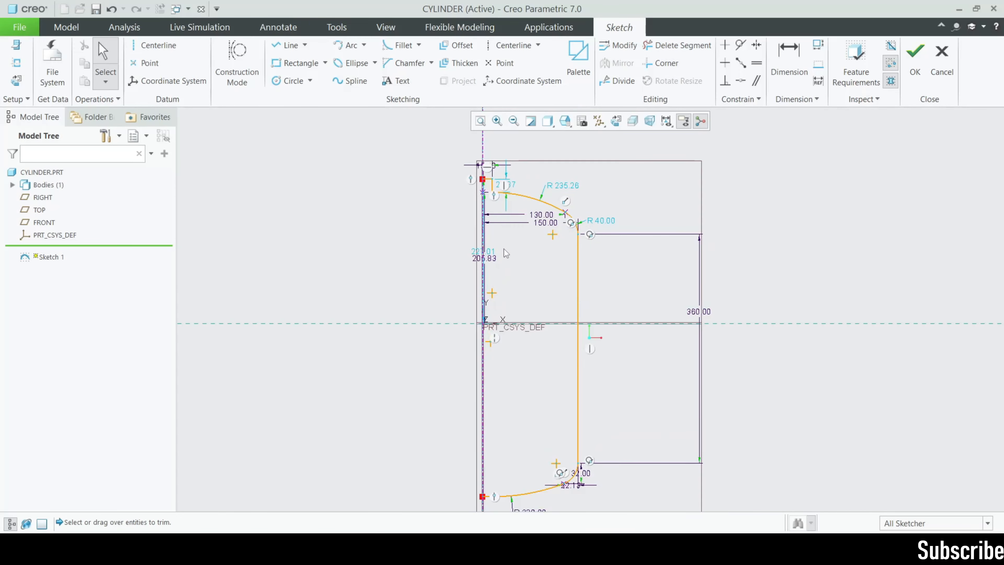
pyautogui.click(458, 45)
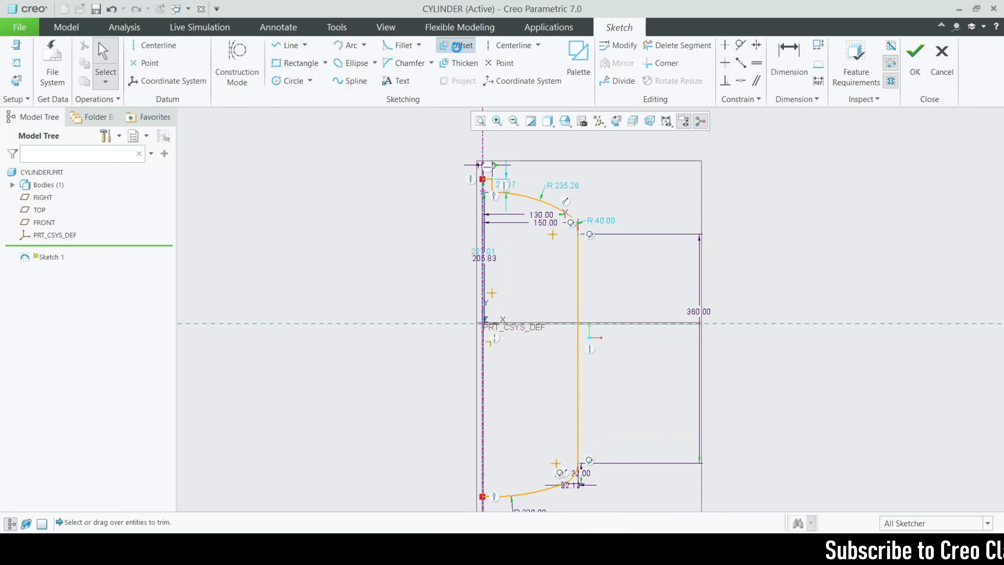
pyautogui.click(936, 65)
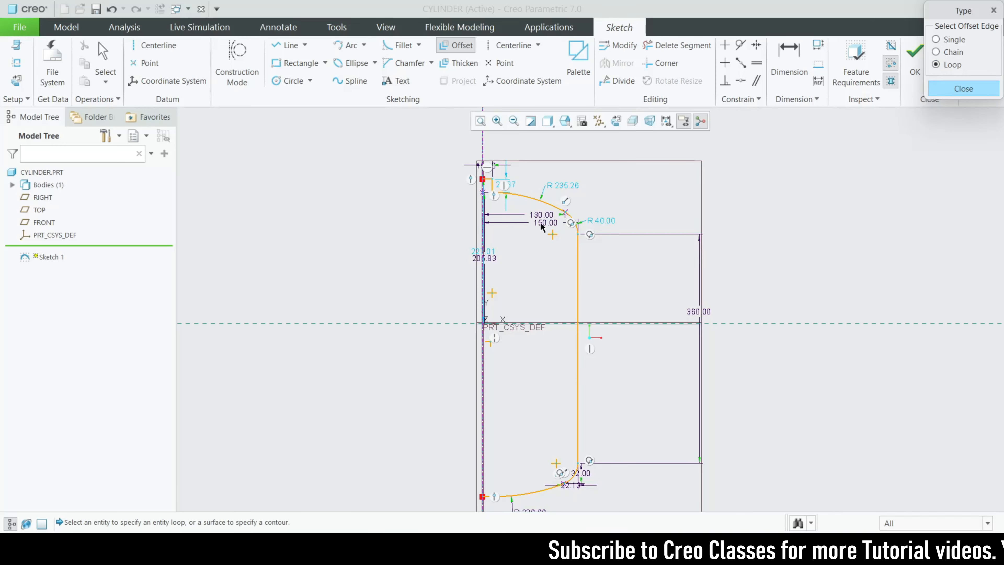
pyautogui.scroll(1, 541, 226)
pyautogui.click(561, 206)
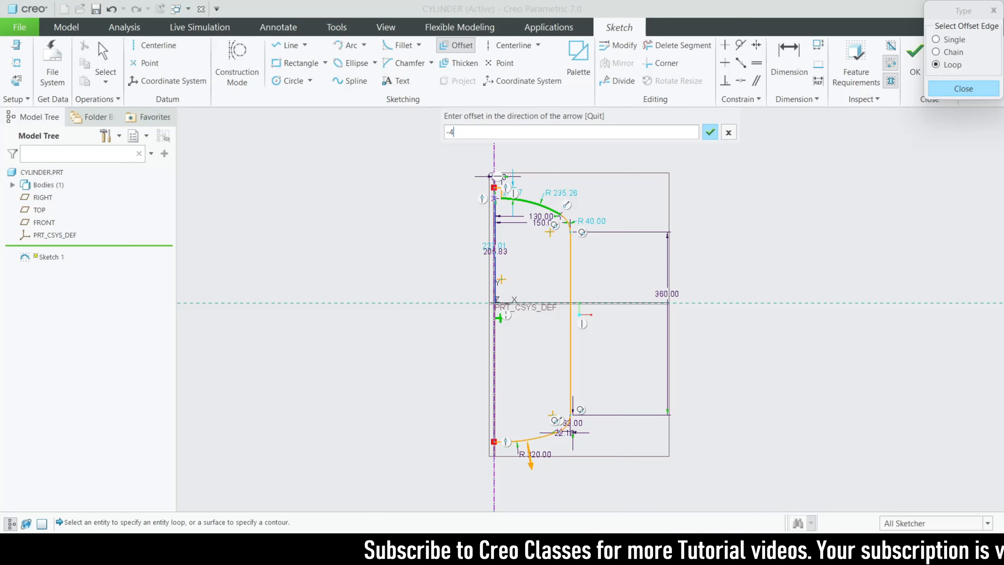
pyautogui.press('Return')
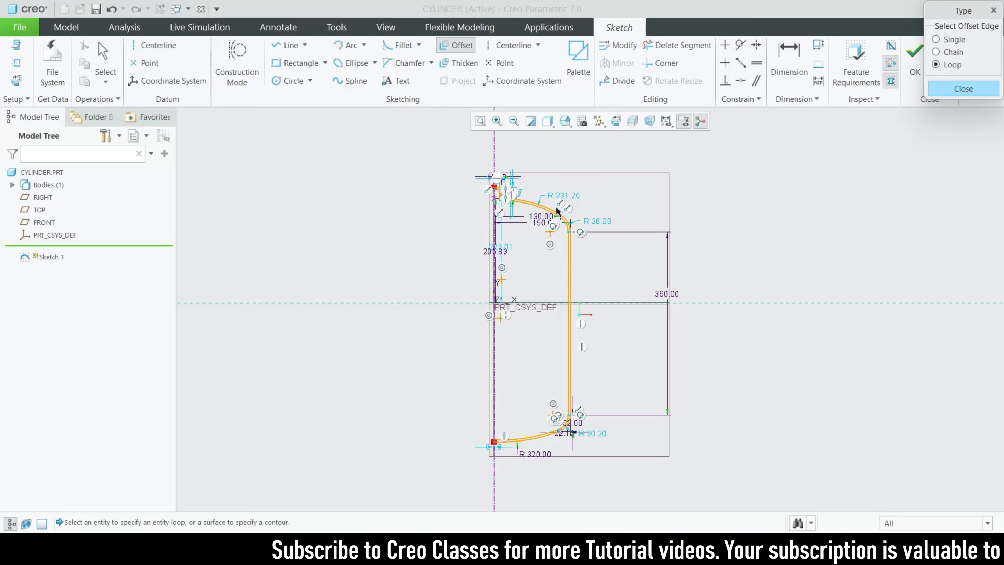
pyautogui.click(956, 88)
# Close the wall profile with short lines on the axis, joining the inner and outer outlines at the neck and at the bottom
pyautogui.scroll(-5, 494, 180)
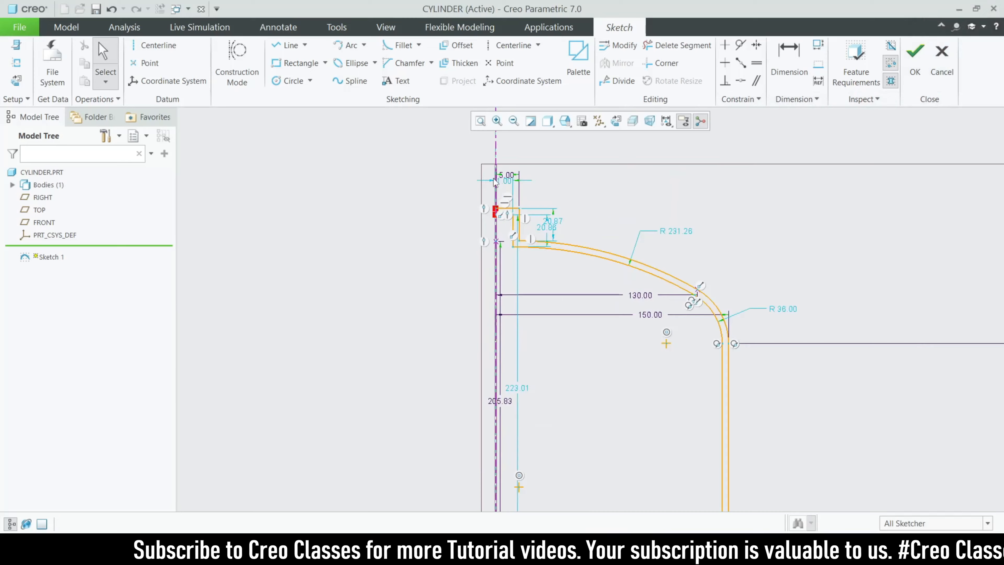
pyautogui.click(284, 45)
pyautogui.scroll(-2, 498, 233)
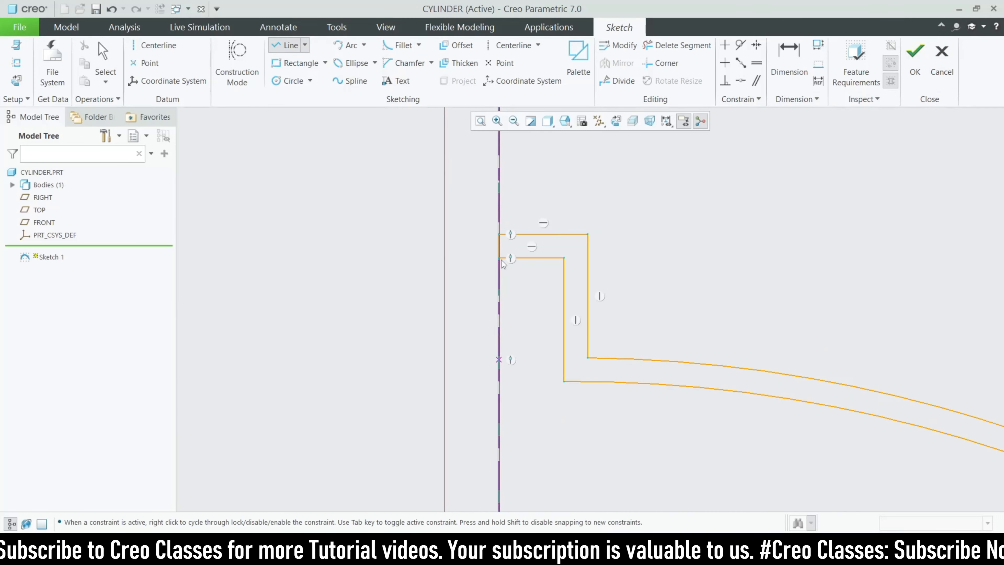
pyautogui.scroll(8, 496, 232)
pyautogui.scroll(-4, 492, 483)
pyautogui.scroll(-3, 531, 276)
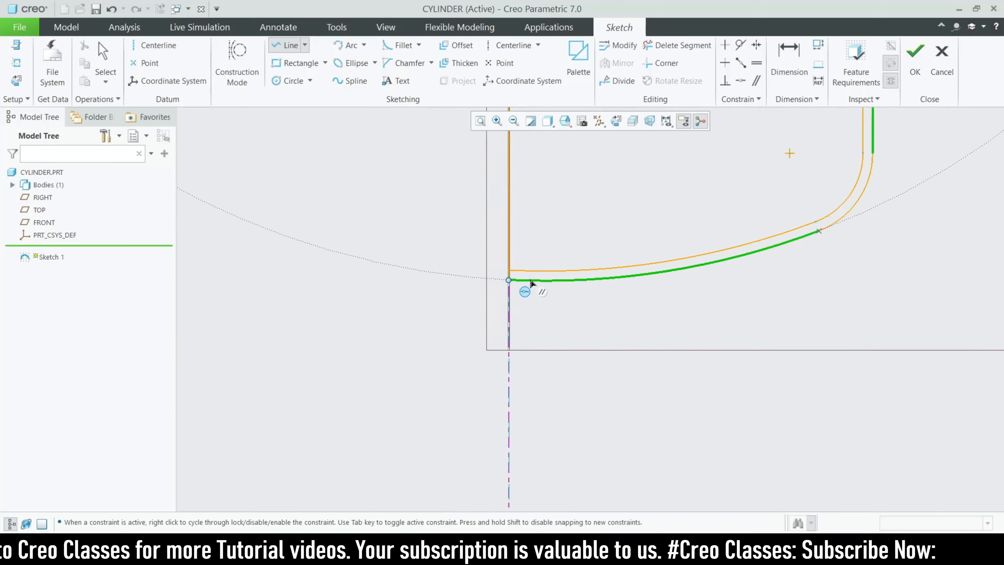
pyautogui.middleClick(530, 283)
pyautogui.scroll(-1, 531, 283)
pyautogui.click(508, 269)
pyautogui.click(507, 280)
pyautogui.middleClick(533, 284)
pyautogui.middleClick(534, 285)
pyautogui.scroll(3, 570, 386)
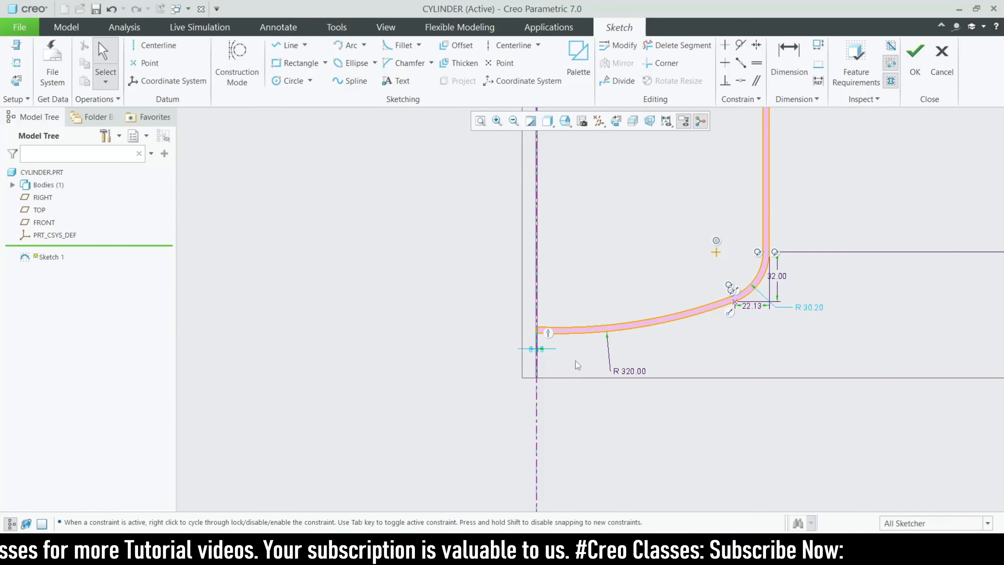
# Finish the sketch, revolve it 360° as a solid about its internal centerline, and display the model shaded with edges
pyautogui.click(915, 59)
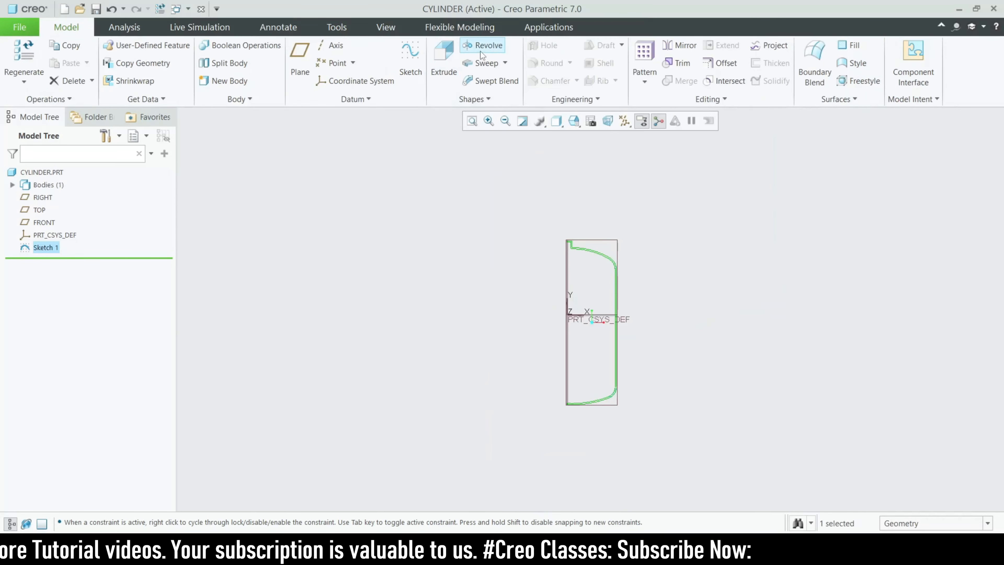
pyautogui.click(480, 52)
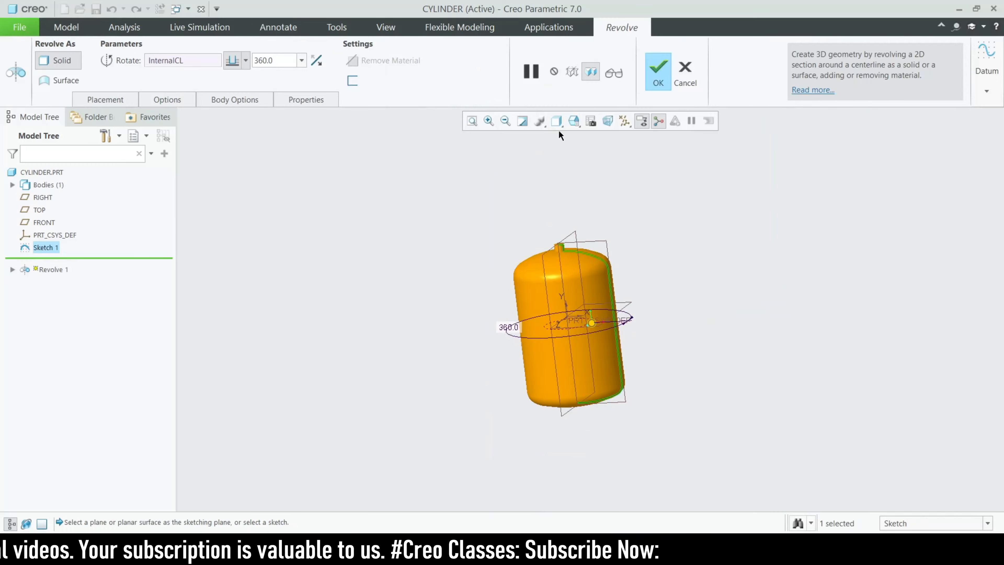
pyautogui.click(556, 120)
pyautogui.click(585, 149)
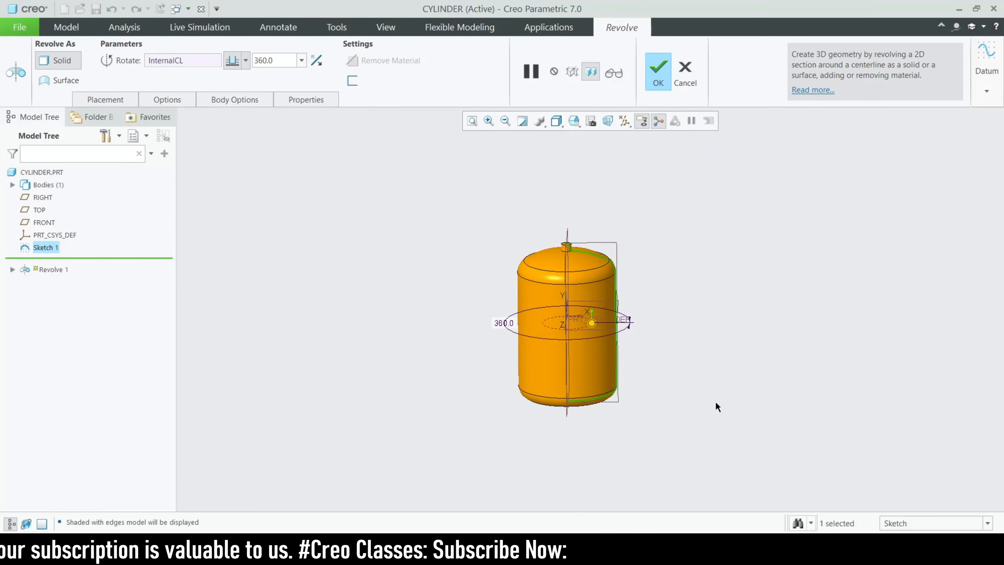
pyautogui.moveTo(718, 407); pyautogui.dragTo(731, 360, button='middle')
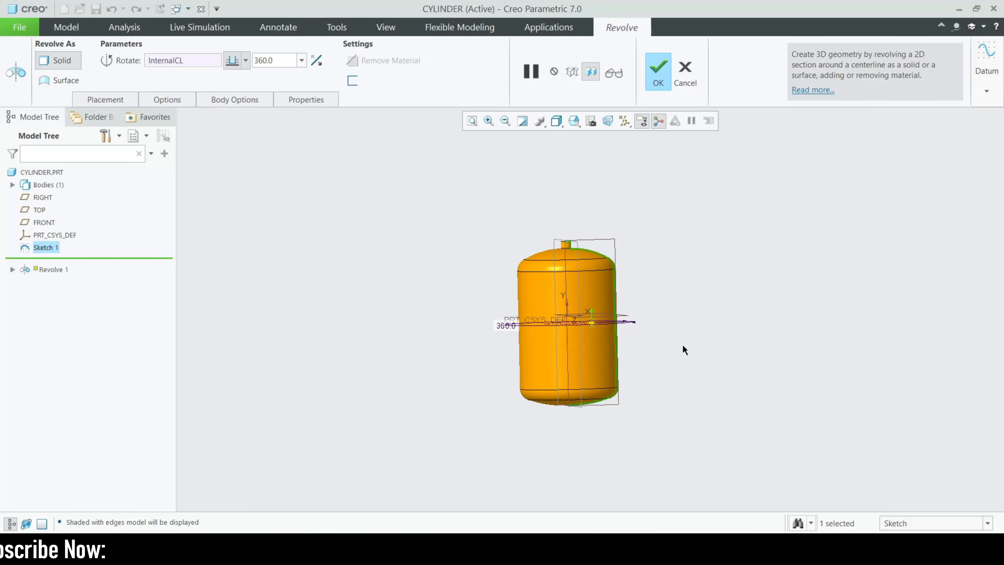
pyautogui.moveTo(684, 348); pyautogui.dragTo(695, 283, button='middle')
pyautogui.click(658, 71)
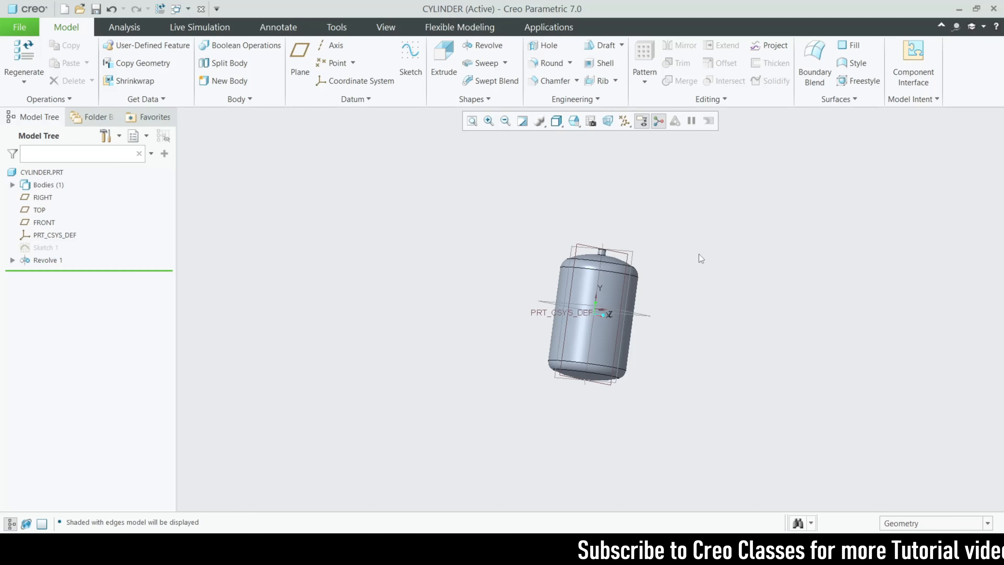
# Start a sketch on the FRONT plane and add the edge between the lower rounding and the bottom dome as a reference
pyautogui.moveTo(660, 260); pyautogui.dragTo(668, 302, button='middle')
pyautogui.scroll(-5, 548, 242)
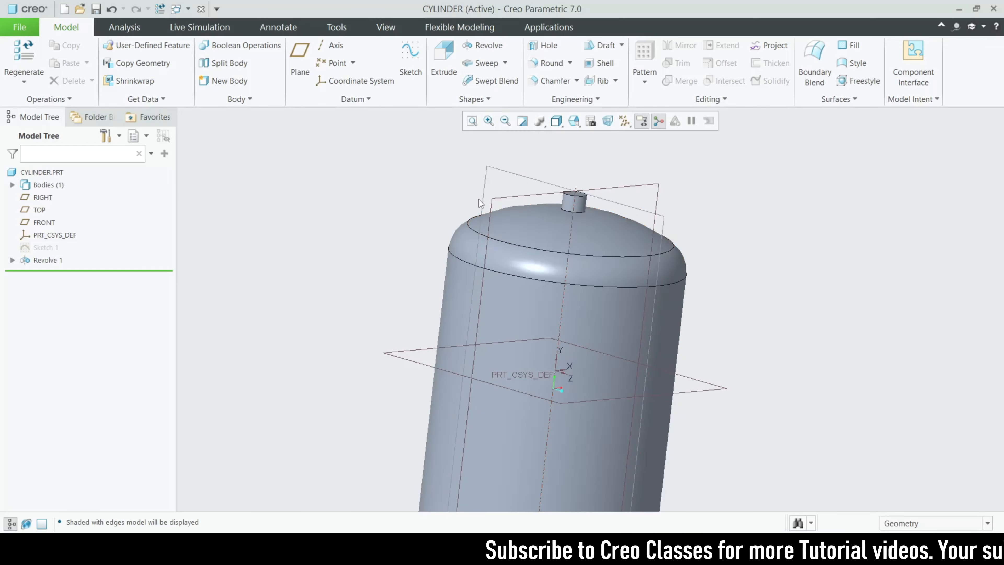
pyautogui.click(493, 204)
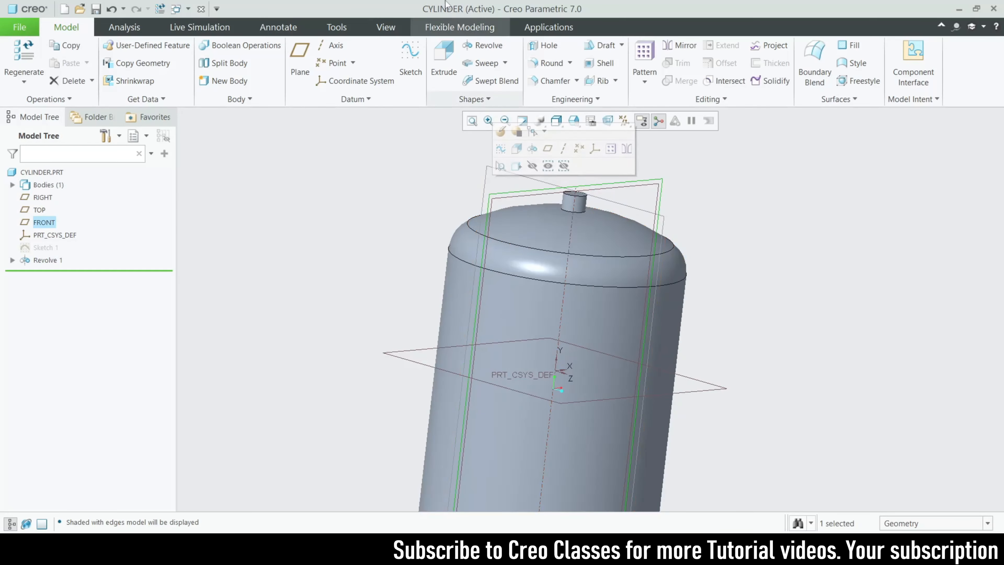
pyautogui.click(413, 65)
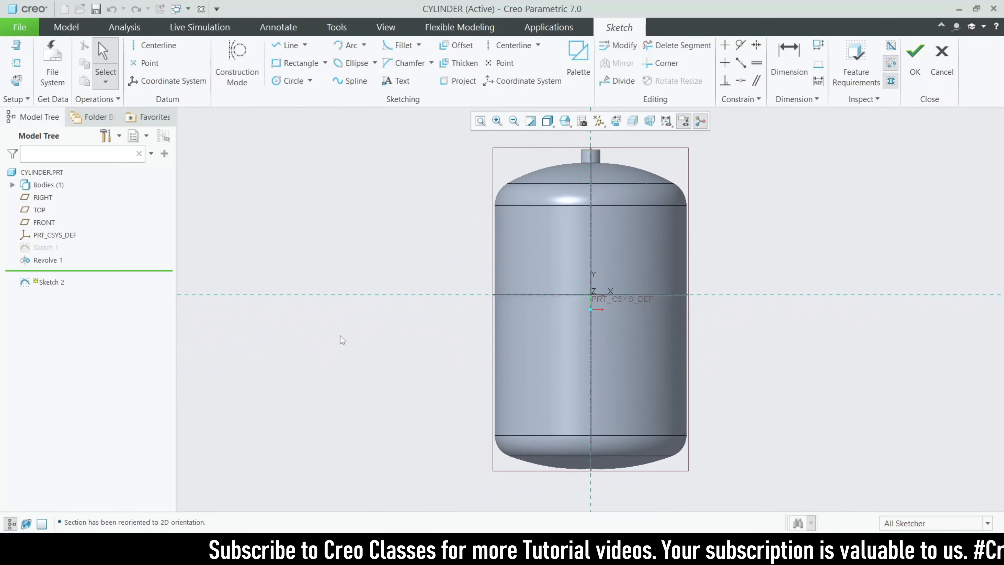
pyautogui.scroll(5, 450, 378)
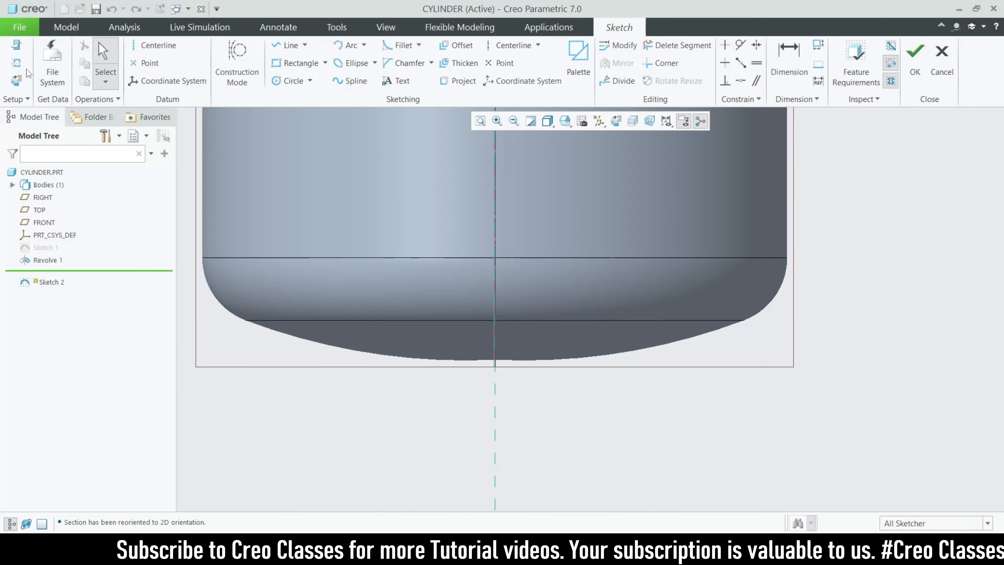
pyautogui.click(16, 62)
pyautogui.click(576, 321)
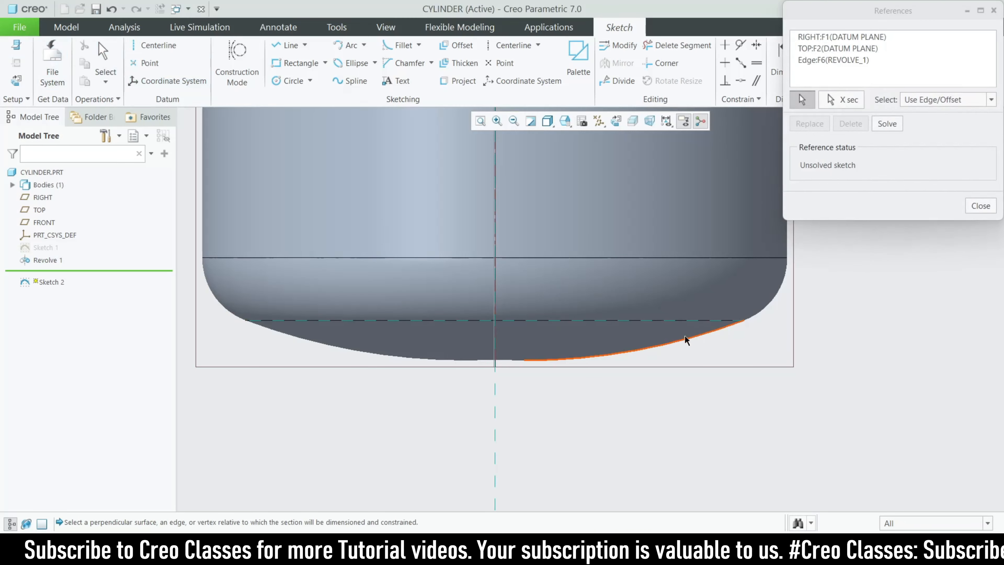
pyautogui.click(980, 206)
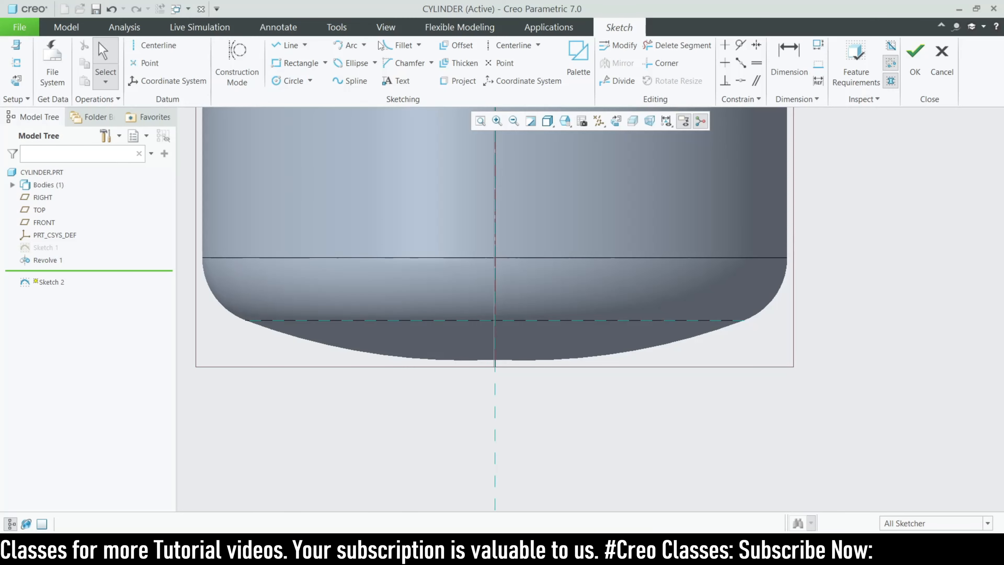
# Sketch a rectangle about 15.3 wide and 61.9 high down from the referenced edge, about 85 from the vertical axis
pyautogui.click(324, 63)
pyautogui.click(328, 77)
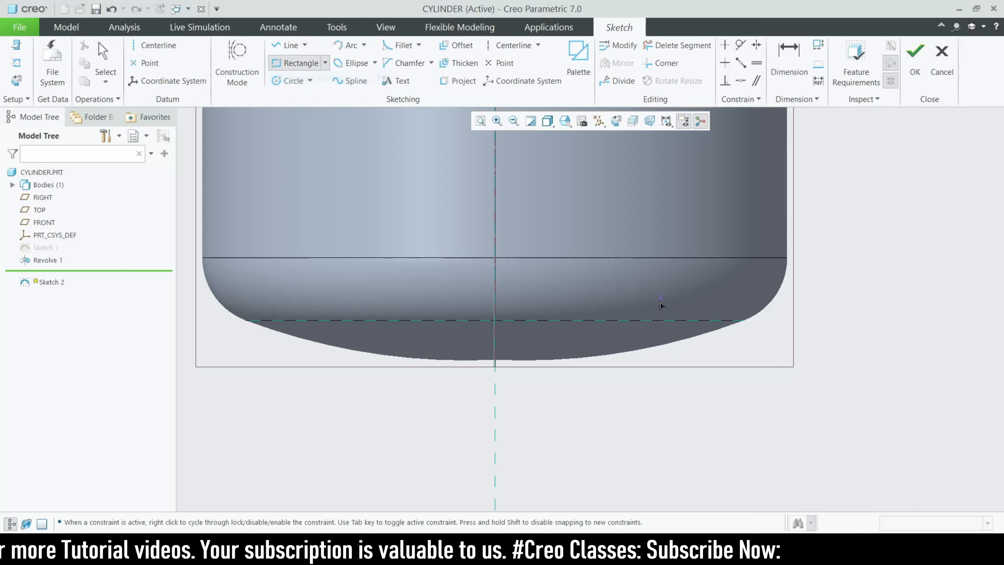
pyautogui.click(689, 439)
pyautogui.scroll(2, 689, 413)
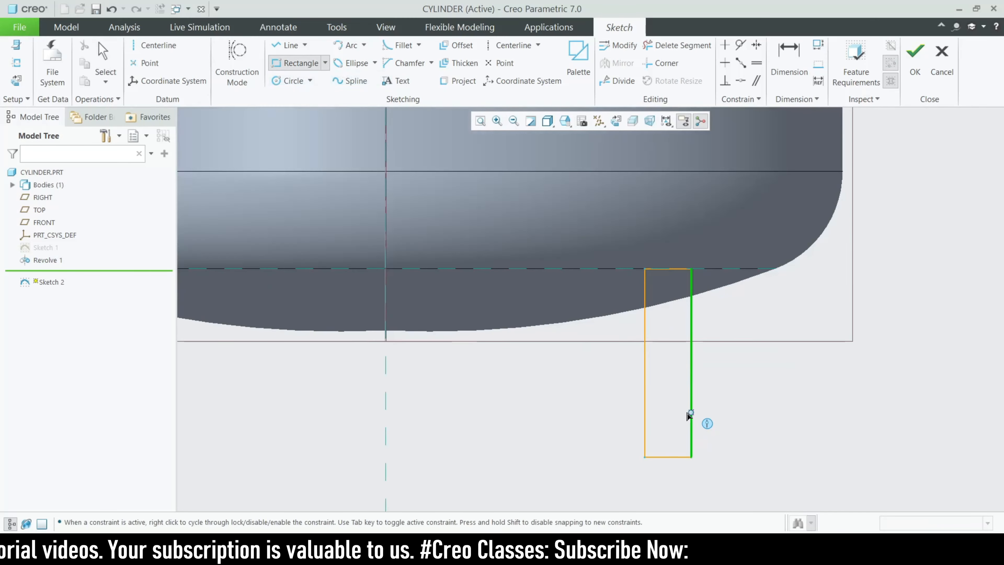
pyautogui.middleClick(689, 394)
pyautogui.click(690, 386)
# Set the rectangle's height to 30, its width to 10 and its distance from the vertical axis to 100
pyautogui.doubleClick(705, 341)
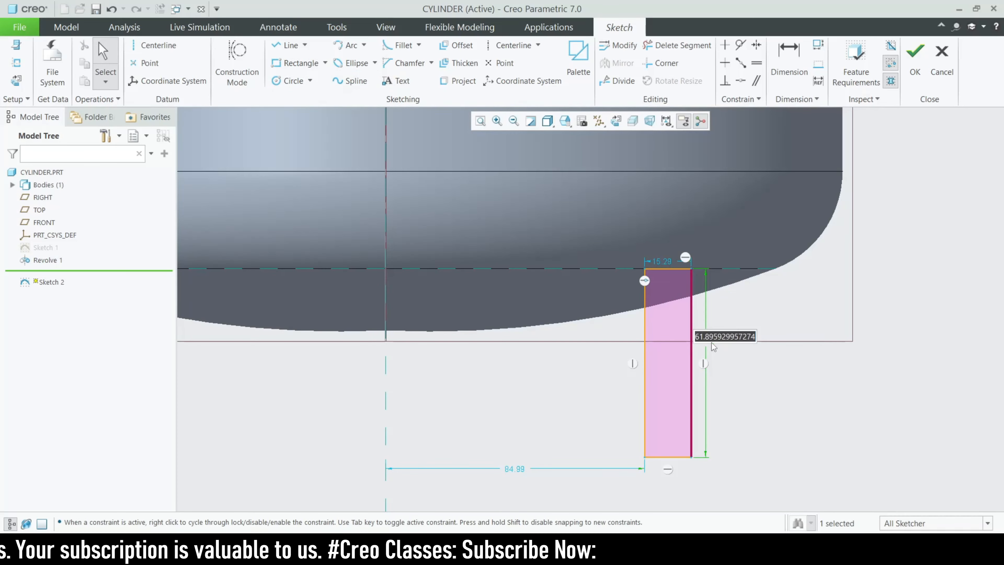
pyautogui.write('30')
pyautogui.press('Return')
pyautogui.doubleClick(656, 261)
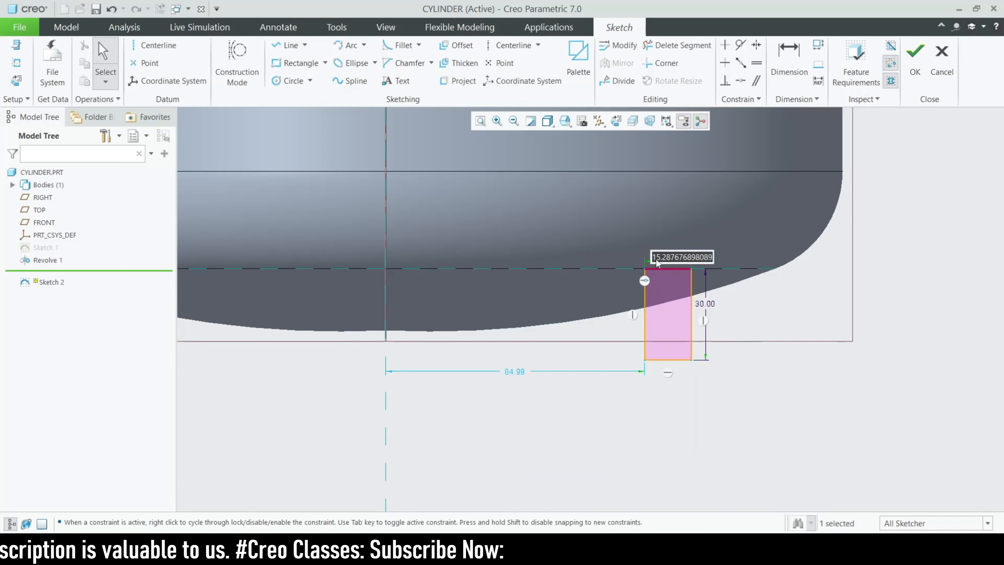
pyautogui.write('10')
pyautogui.press('Return')
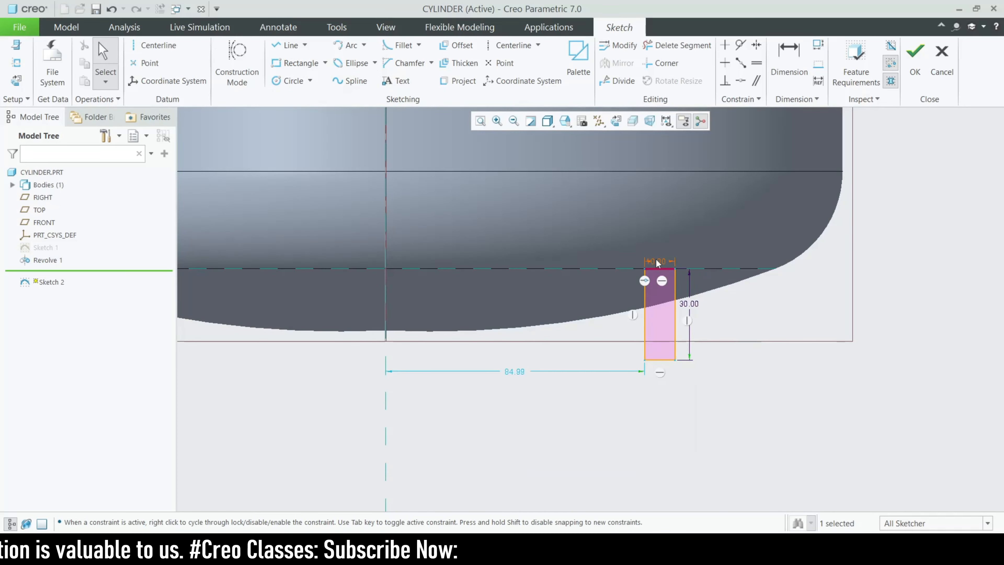
pyautogui.doubleClick(521, 373)
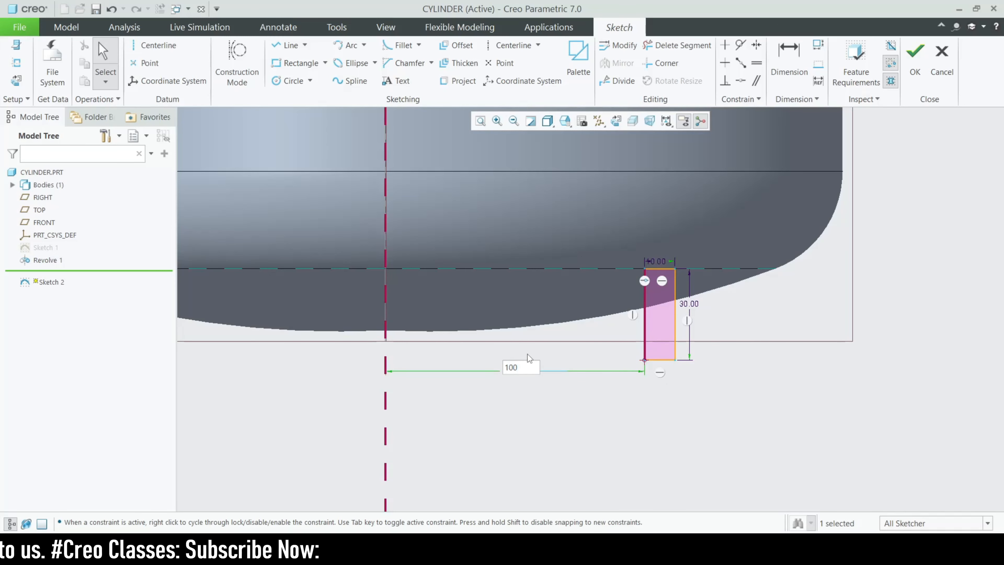
pyautogui.press('Return')
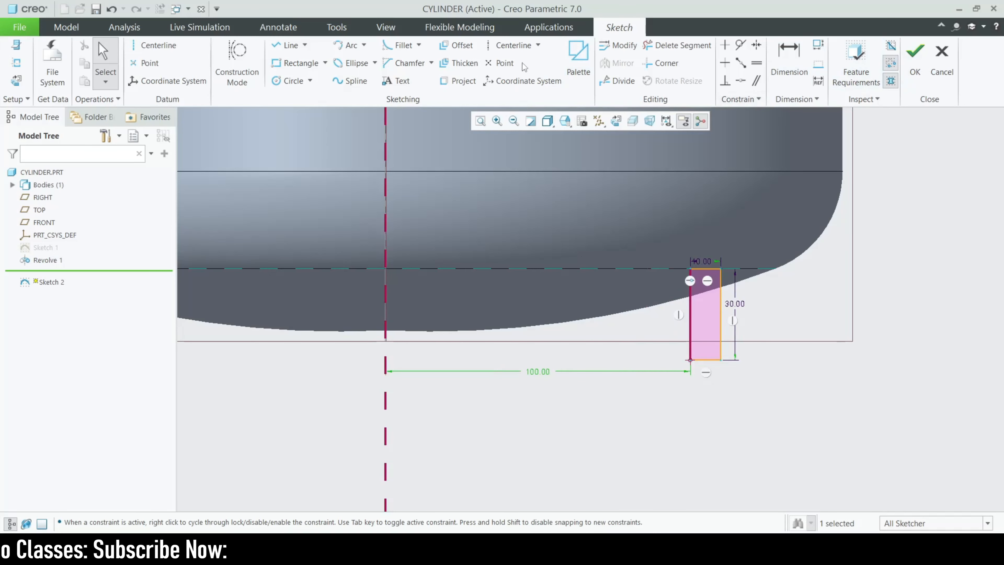
# Add a vertical centerline on the cylinder axis, finish the sketch and revolve the rectangle 360° as a solid base ring
pyautogui.click(510, 45)
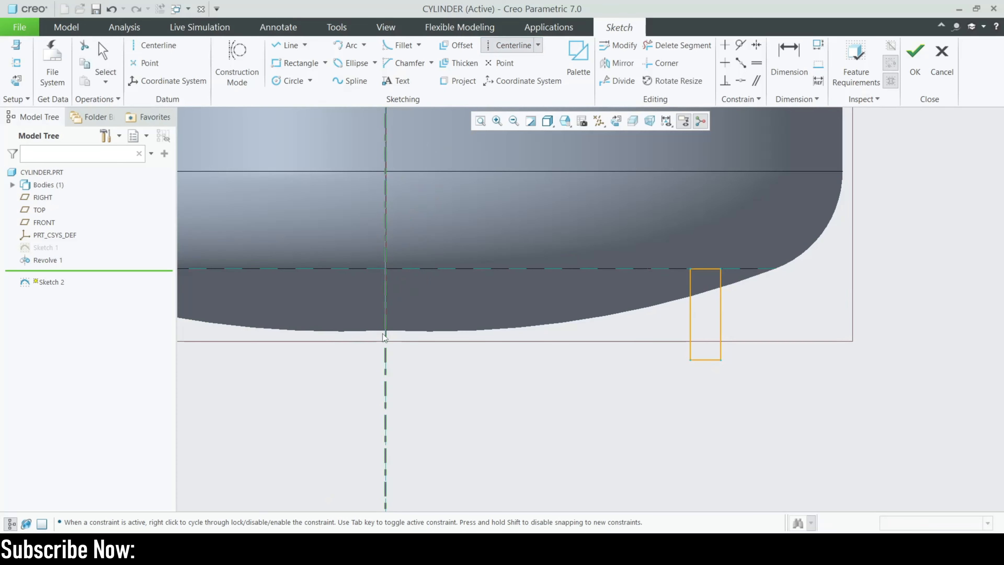
pyautogui.click(915, 59)
pyautogui.click(482, 45)
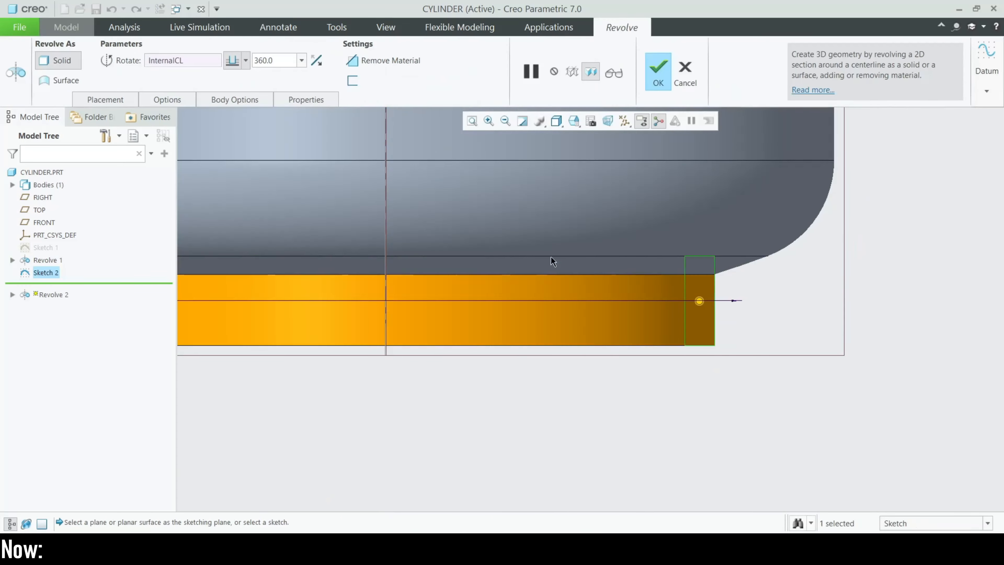
pyautogui.scroll(-5, 551, 257)
pyautogui.middleClick(646, 131)
pyautogui.scroll(-3, 600, 447)
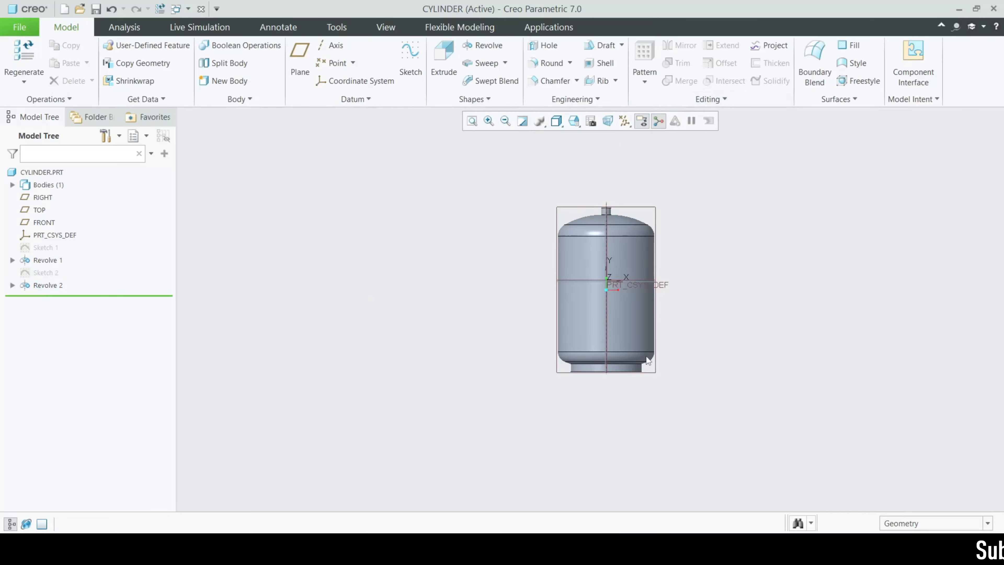
# Create a datum plane parallel to the TOP plane, offset 310 upward beyond the cylinder's neck
pyautogui.moveTo(647, 357); pyautogui.dragTo(615, 229, button='middle')
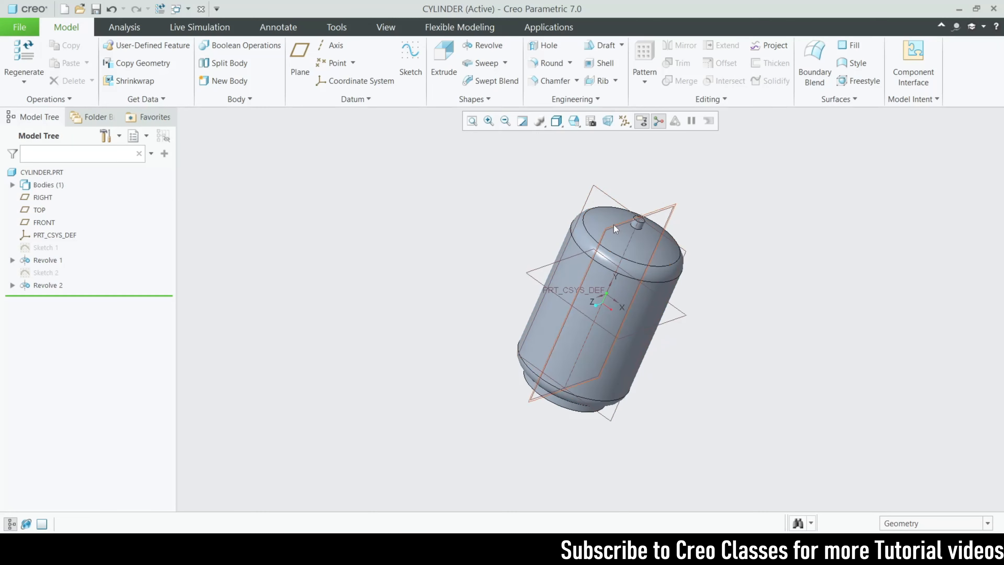
pyautogui.click(299, 55)
pyautogui.scroll(-2, 513, 314)
pyautogui.click(544, 253)
pyautogui.scroll(2, 436, 311)
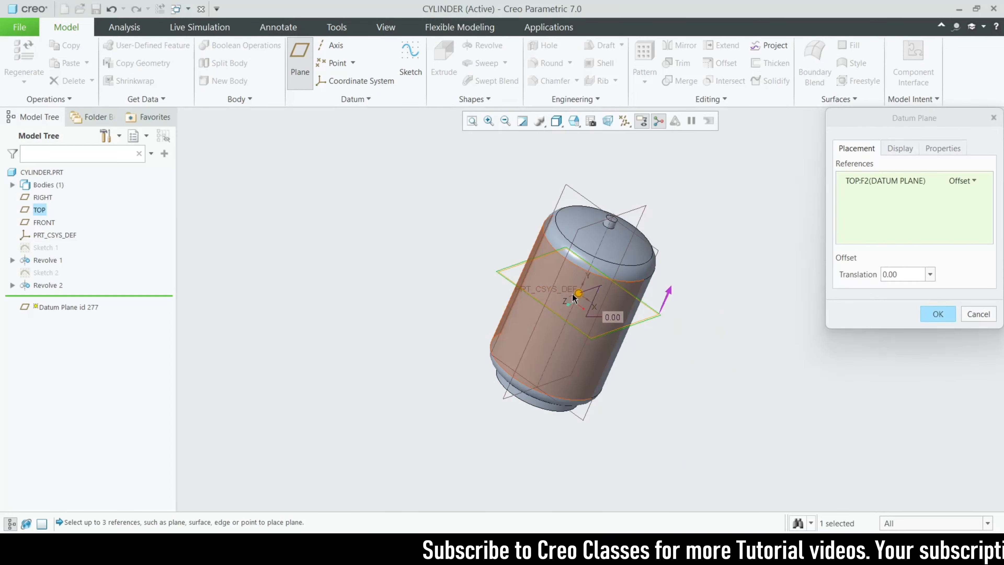
pyautogui.moveTo(578, 293); pyautogui.dragTo(633, 169)
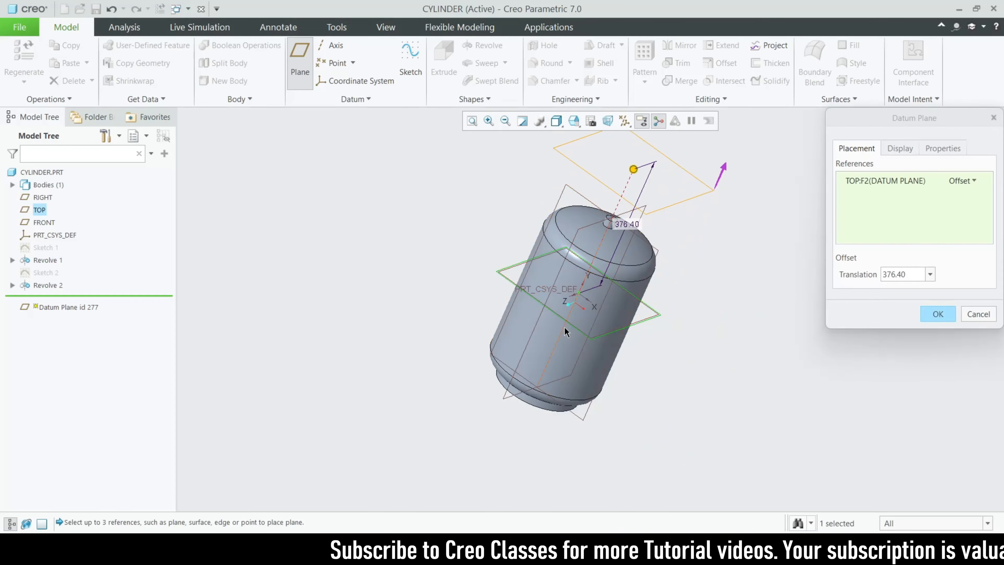
pyautogui.doubleClick(914, 274)
pyautogui.write('31')
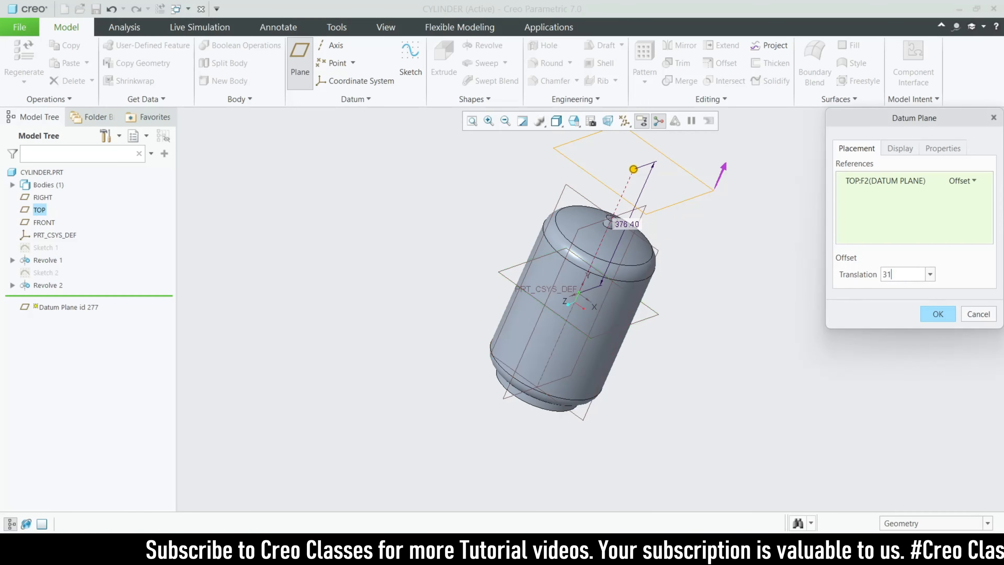
pyautogui.write('0')
pyautogui.press('Return')
pyautogui.click(936, 314)
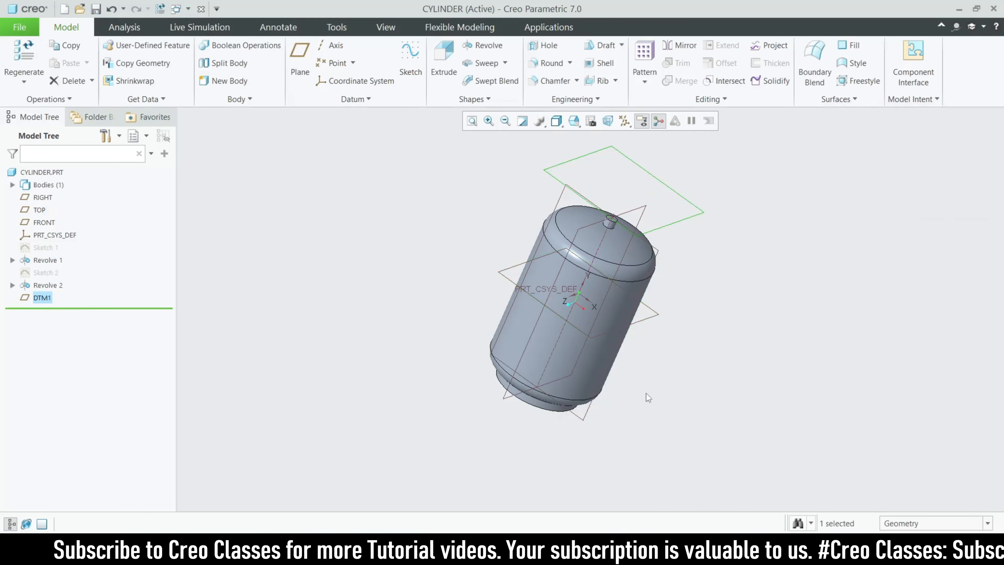
# Start a sketch on the new offset plane and draw two arcs centred on the cylinder axis in one quadrant, radii about 93 and 81
pyautogui.moveTo(646, 393); pyautogui.dragTo(633, 237, button='middle')
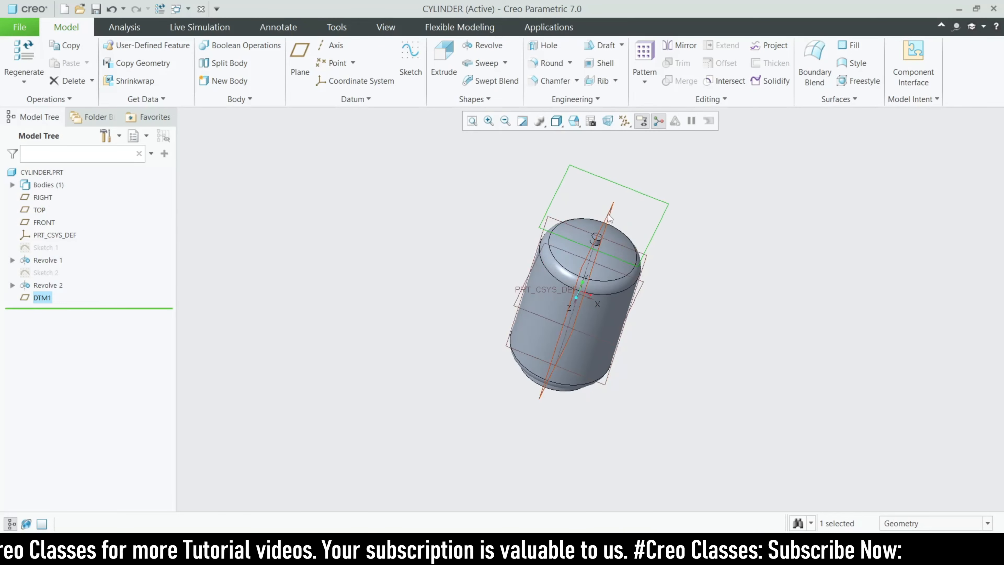
pyautogui.click(410, 59)
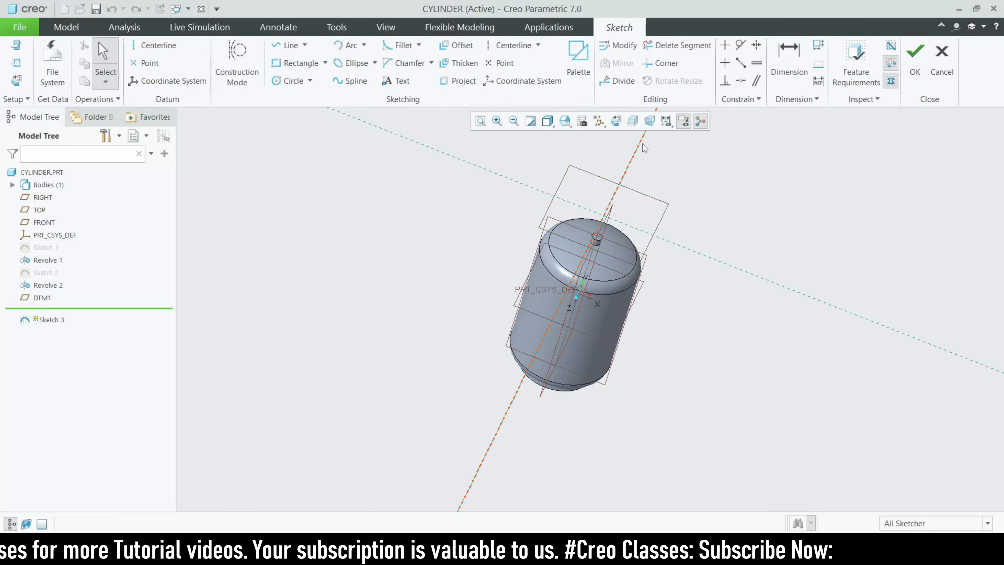
pyautogui.click(617, 121)
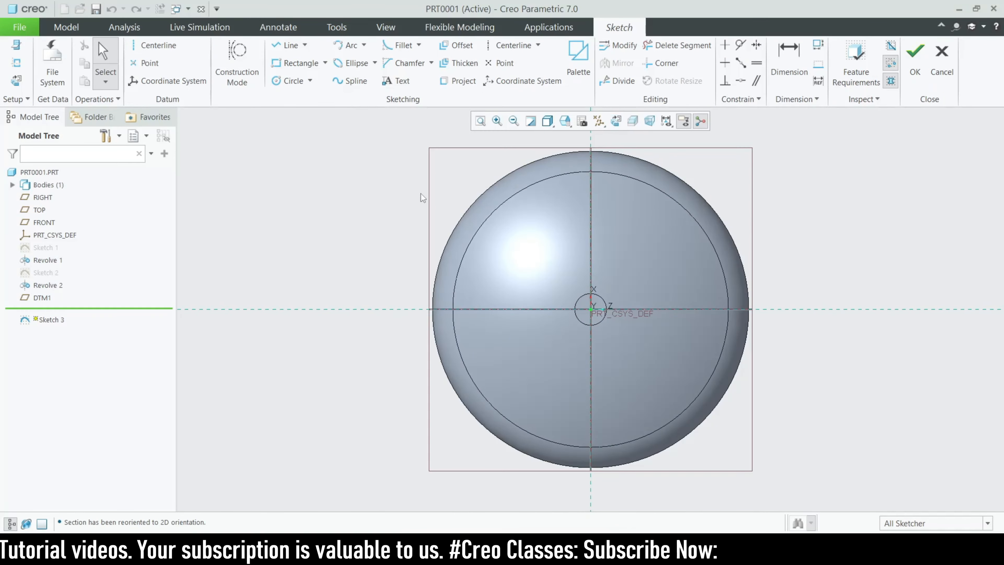
pyautogui.click(306, 49)
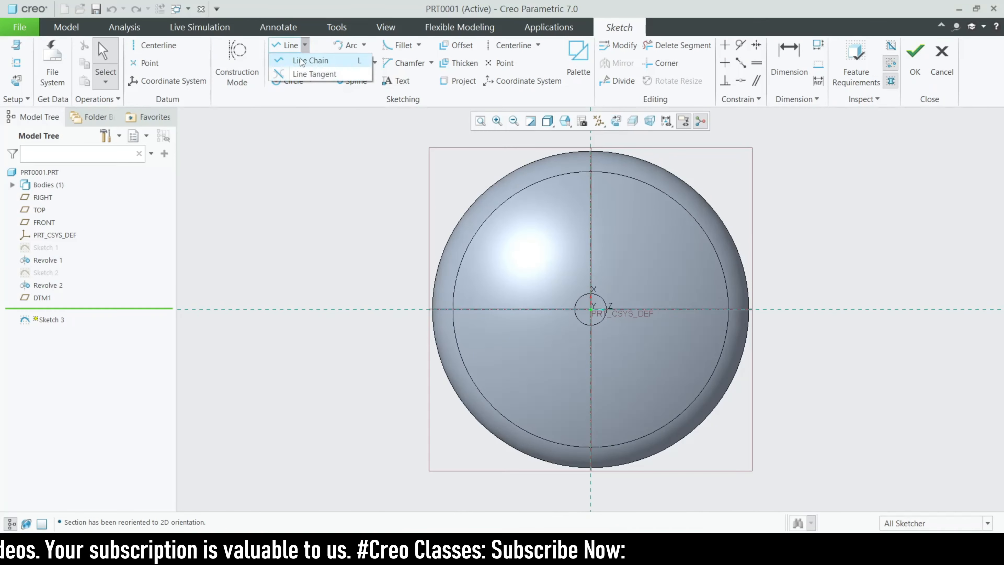
pyautogui.click(307, 49)
pyautogui.click(364, 45)
pyautogui.click(365, 71)
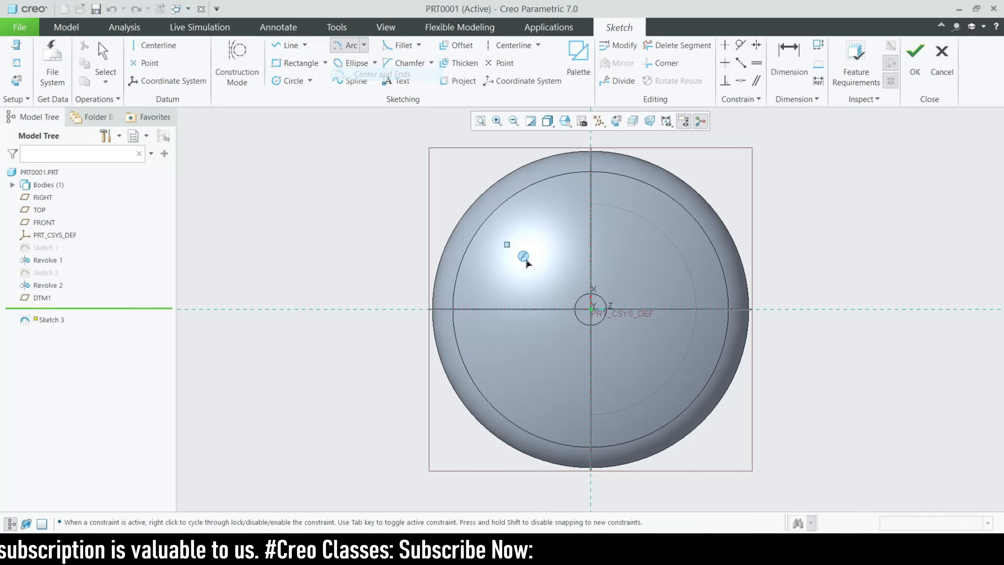
pyautogui.scroll(2, 598, 315)
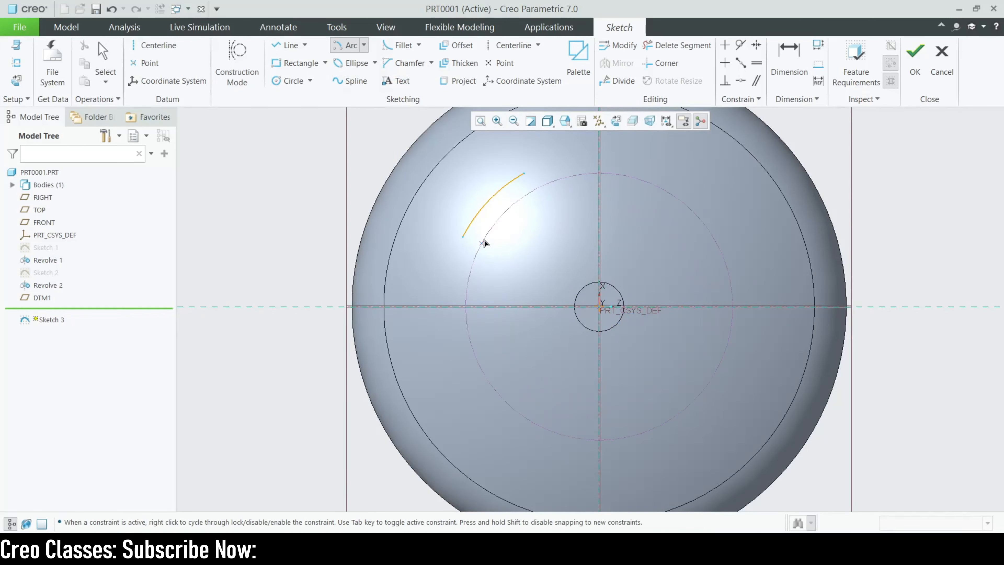
pyautogui.middleClick(535, 202)
pyautogui.scroll(1, 535, 200)
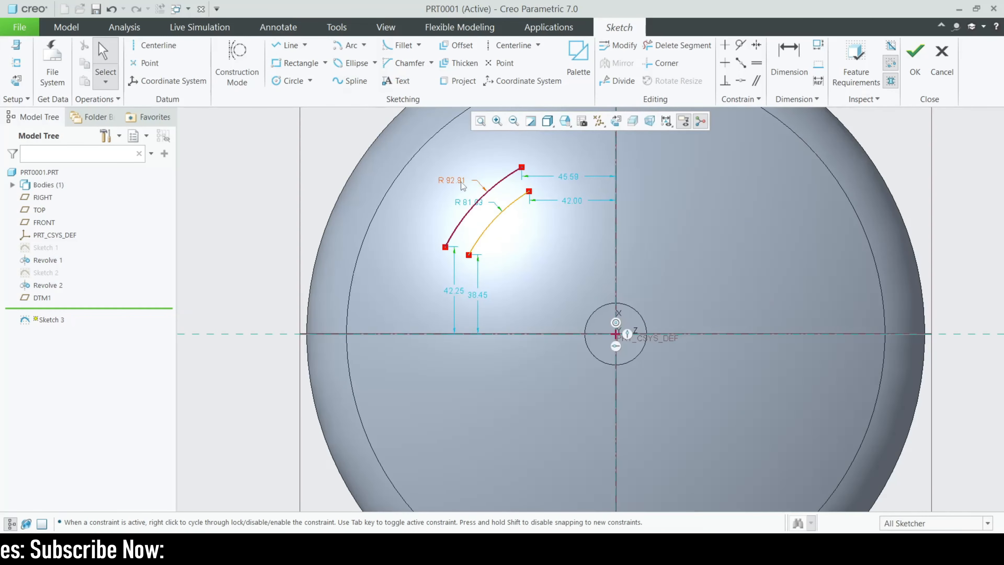
# Set the outer arc's radius to 100 and the inner arc's radius to 94
pyautogui.doubleClick(452, 180)
pyautogui.write('100')
pyautogui.press('Return')
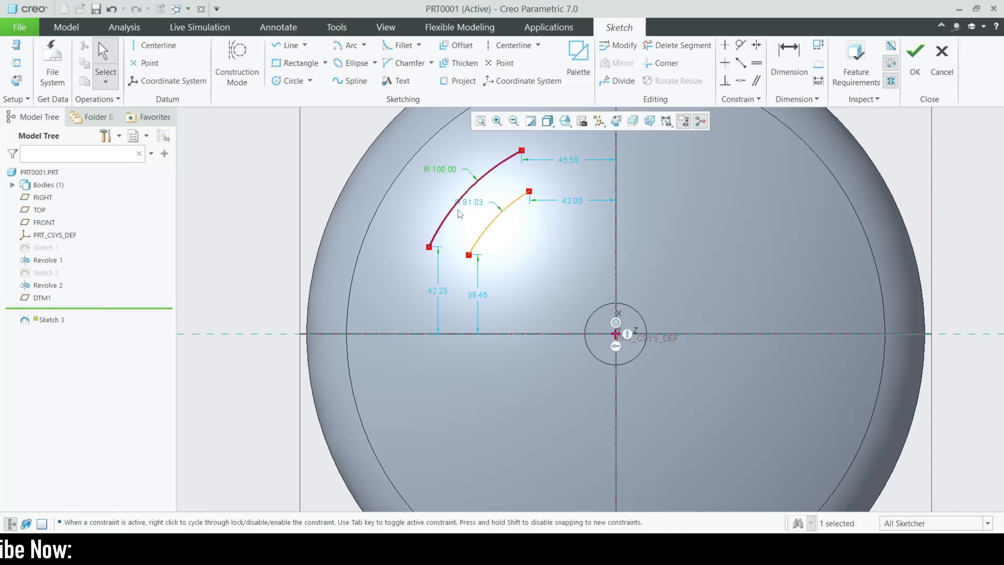
pyautogui.doubleClick(484, 205)
pyautogui.write('9')
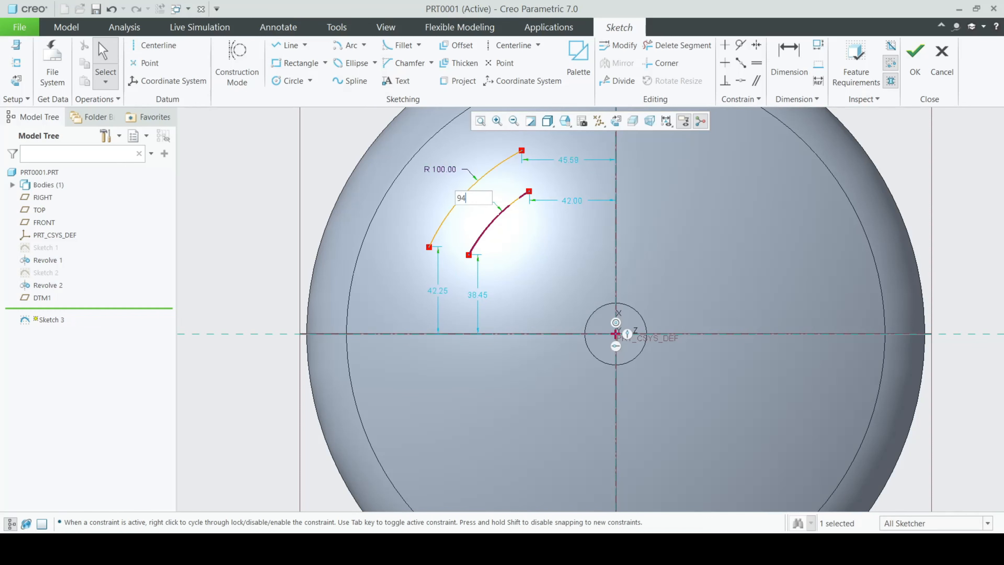
pyautogui.write('4')
pyautogui.press('Return')
# Place the outer arc's ends 50 from the horizontal and vertical references, and the inner arc's ends 47 from them
pyautogui.scroll(-2, 471, 193)
pyautogui.click(435, 319)
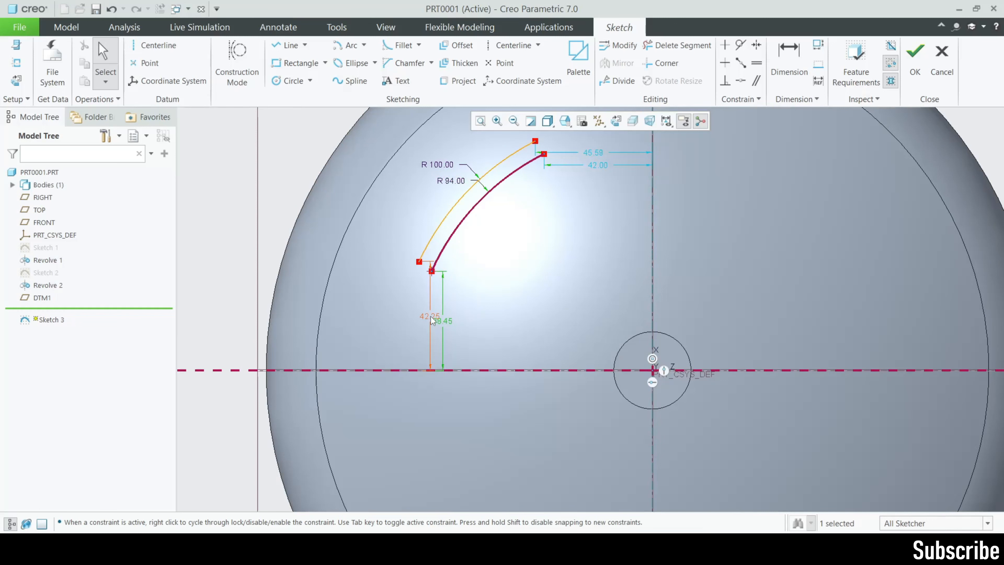
pyautogui.doubleClick(431, 315)
pyautogui.write('50')
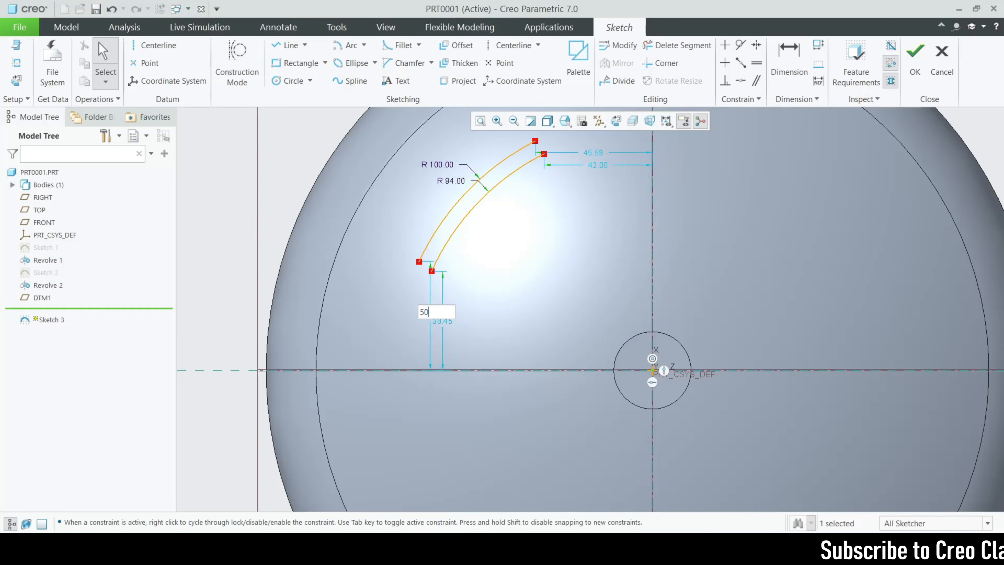
pyautogui.press('Return')
pyautogui.doubleClick(614, 153)
pyautogui.write('50')
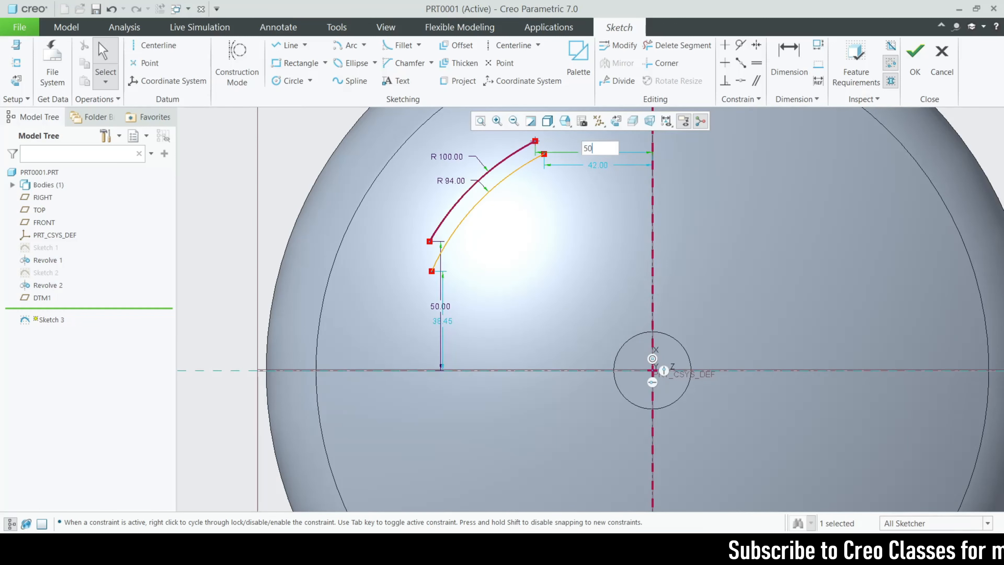
pyautogui.press('Return')
pyautogui.doubleClick(452, 322)
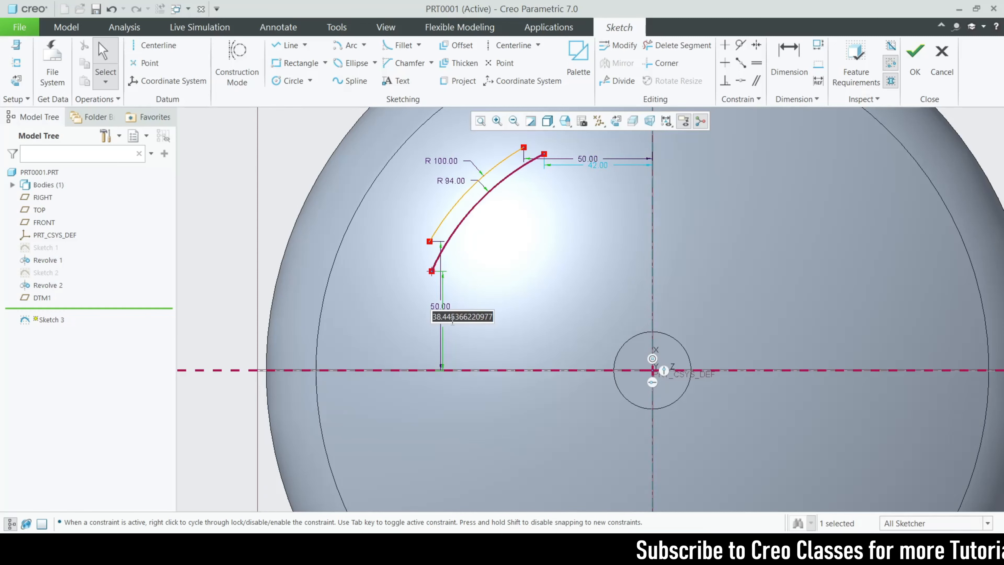
pyautogui.press('Return')
pyautogui.doubleClick(591, 169)
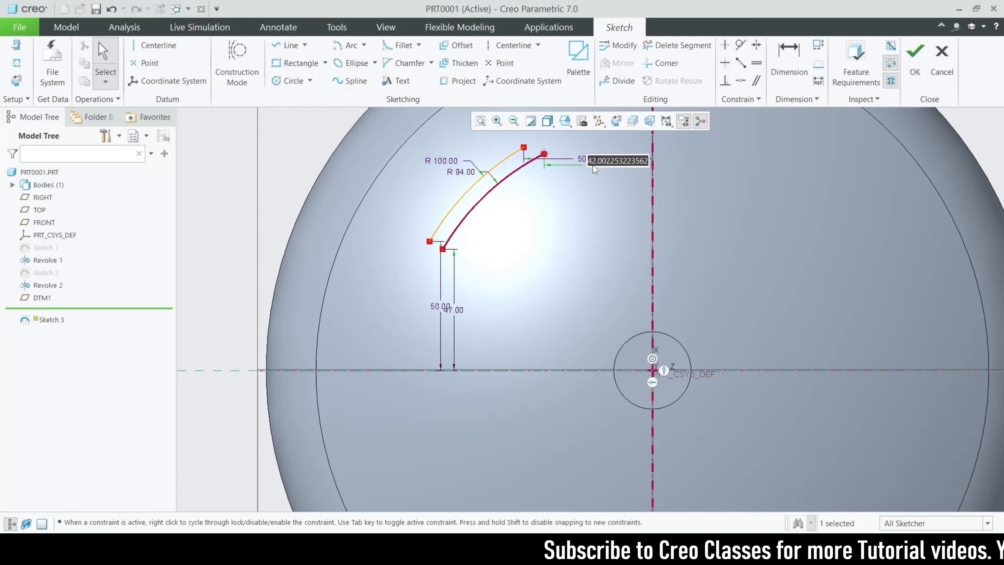
pyautogui.press('Return')
# Close the lower end of the two concentric arcs with a rounded 3-Point / Tangent End arc
pyautogui.scroll(-5, 432, 231)
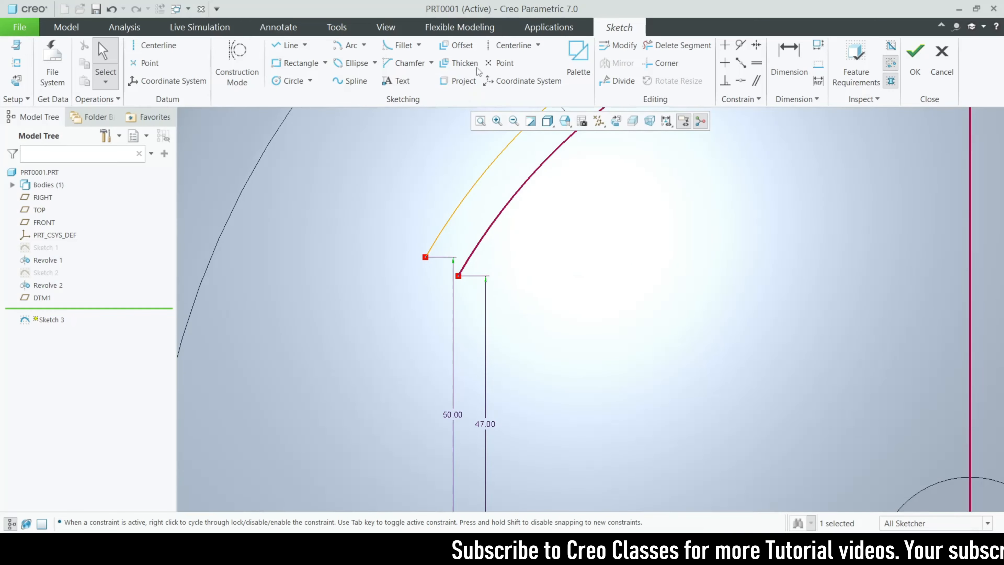
pyautogui.click(347, 45)
pyautogui.click(426, 257)
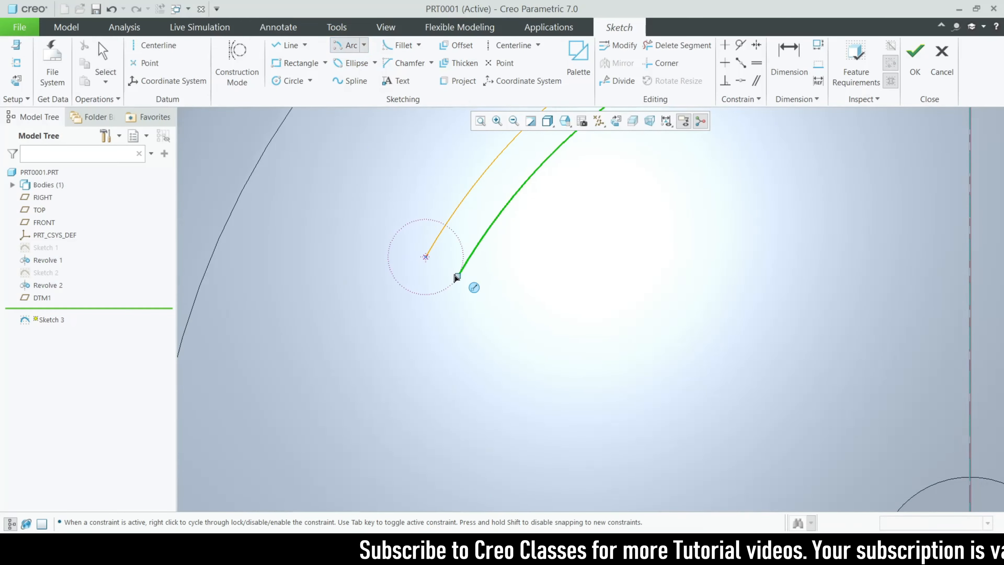
pyautogui.click(363, 45)
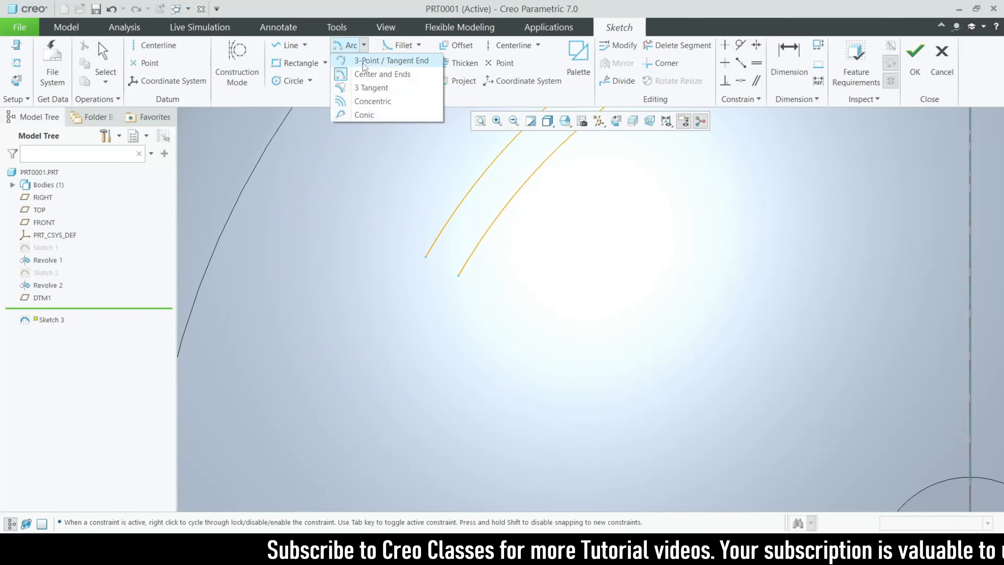
pyautogui.click(393, 63)
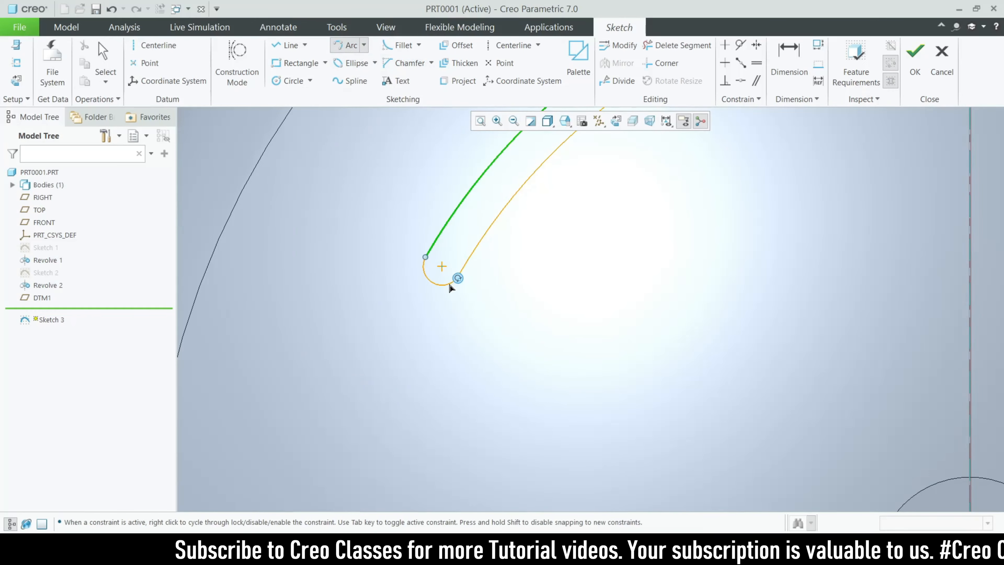
pyautogui.click(453, 283)
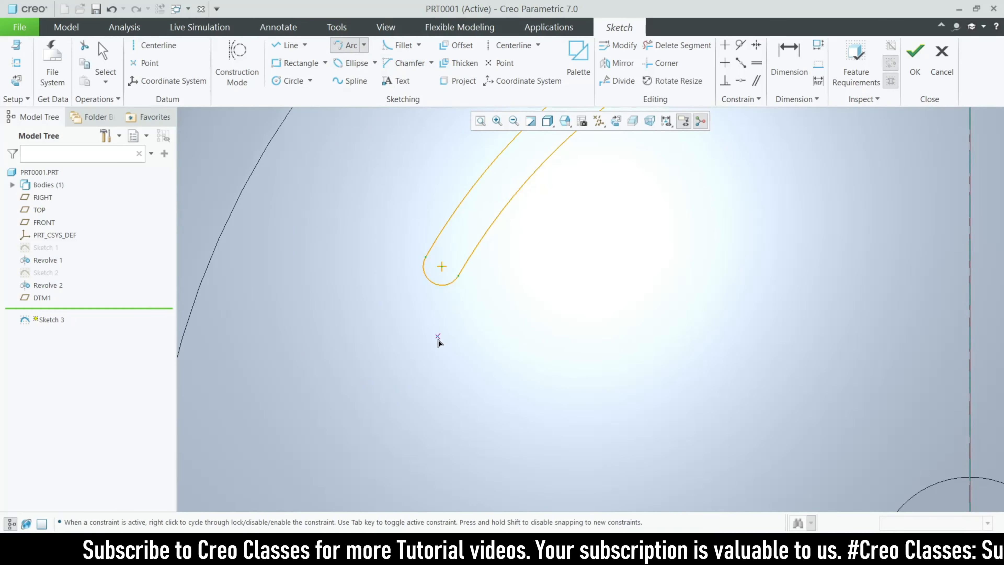
# Join the upper ends of the two concentric arcs with a matching rounded arc to complete the curved slot profile
pyautogui.scroll(3, 420, 407)
pyautogui.scroll(-1, 499, 200)
pyautogui.click(551, 218)
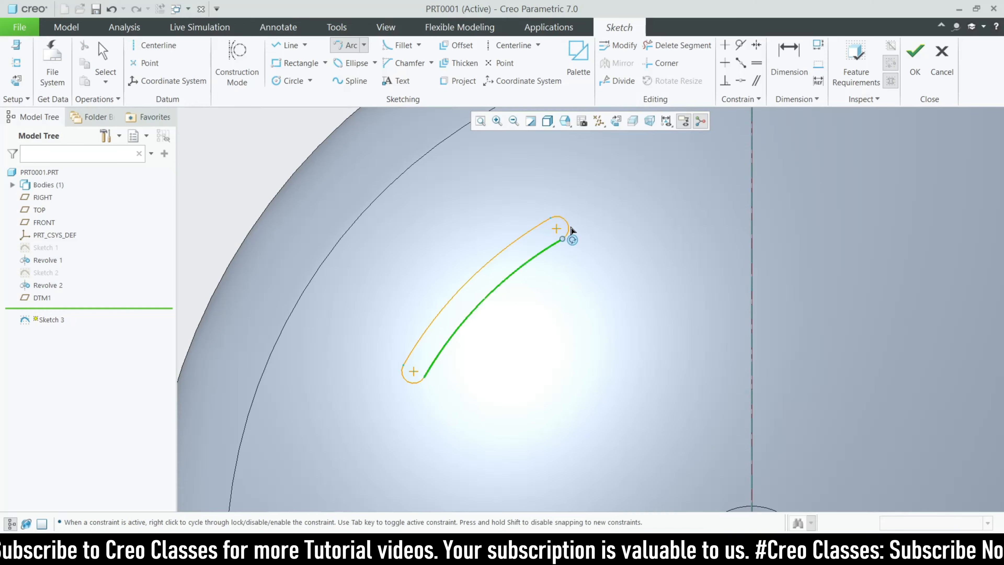
pyautogui.click(571, 228)
pyautogui.click(570, 227)
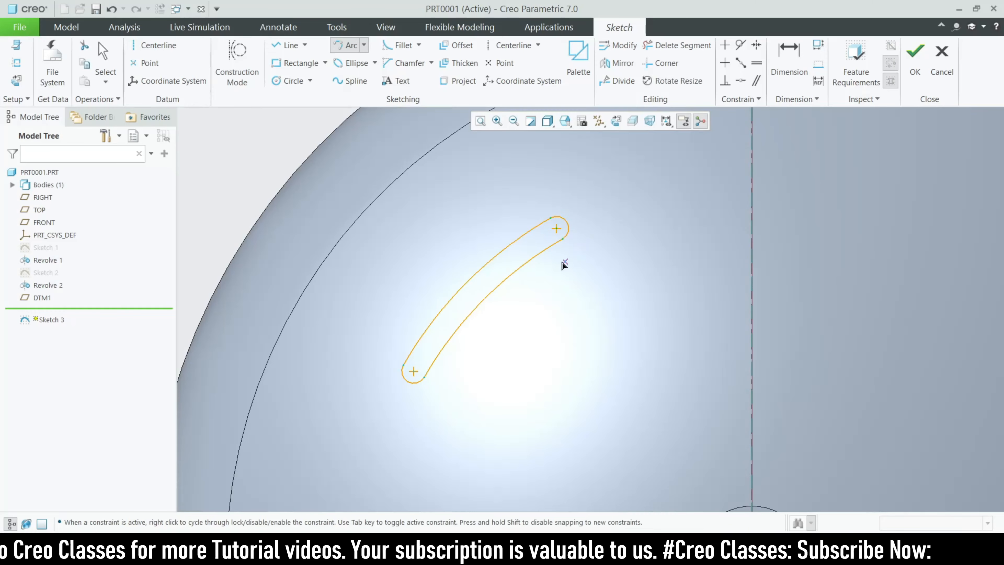
pyautogui.middleClick(514, 233)
pyautogui.click(472, 216)
# Mirror the curved slot about the vertical reference, mirror both slots about the horizontal reference, and finish the sketch
pyautogui.scroll(3, 471, 217)
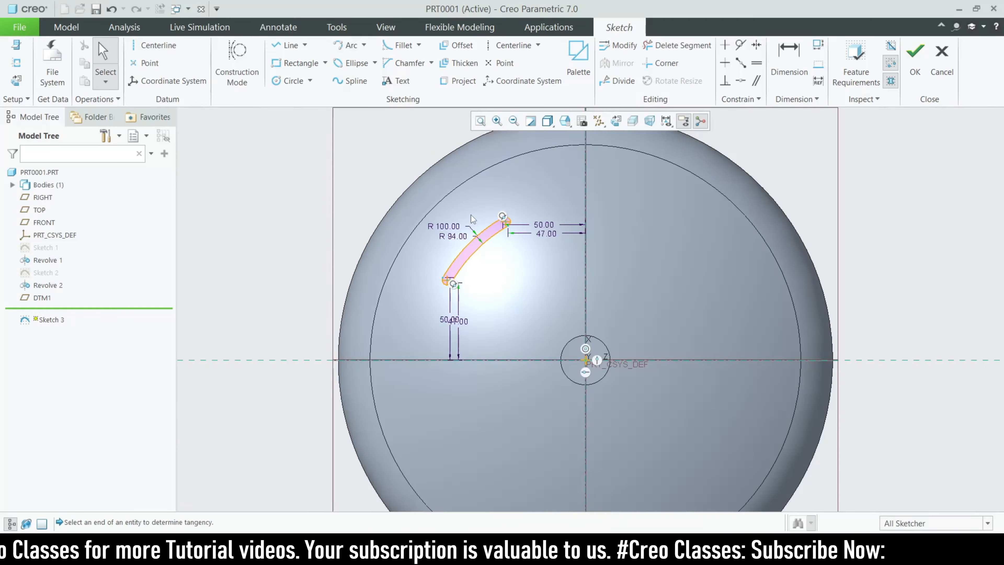
pyautogui.click(502, 215)
pyautogui.moveTo(396, 177); pyautogui.dragTo(529, 312)
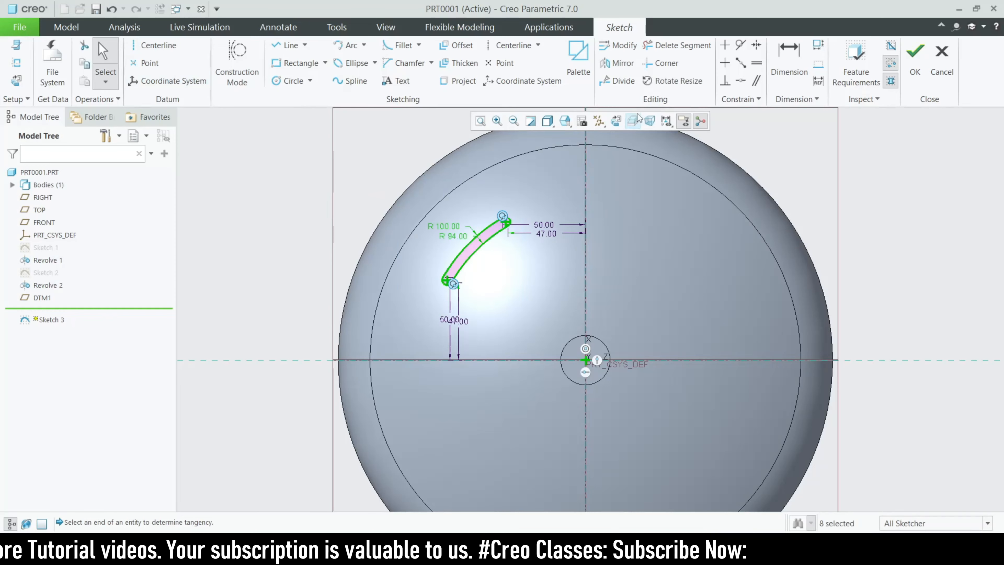
pyautogui.click(623, 64)
pyautogui.click(586, 224)
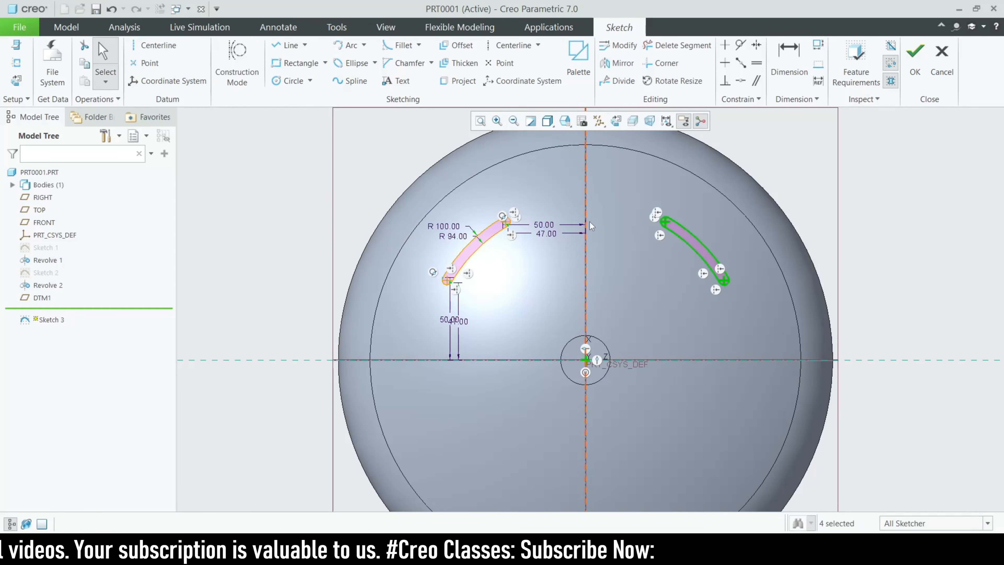
pyautogui.moveTo(392, 183); pyautogui.dragTo(776, 361)
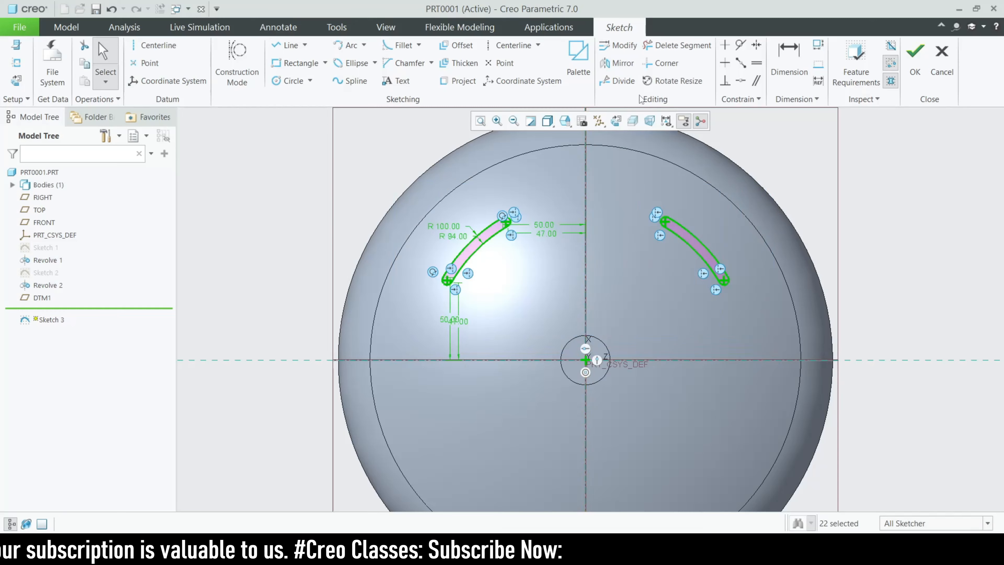
pyautogui.click(630, 69)
pyautogui.click(804, 366)
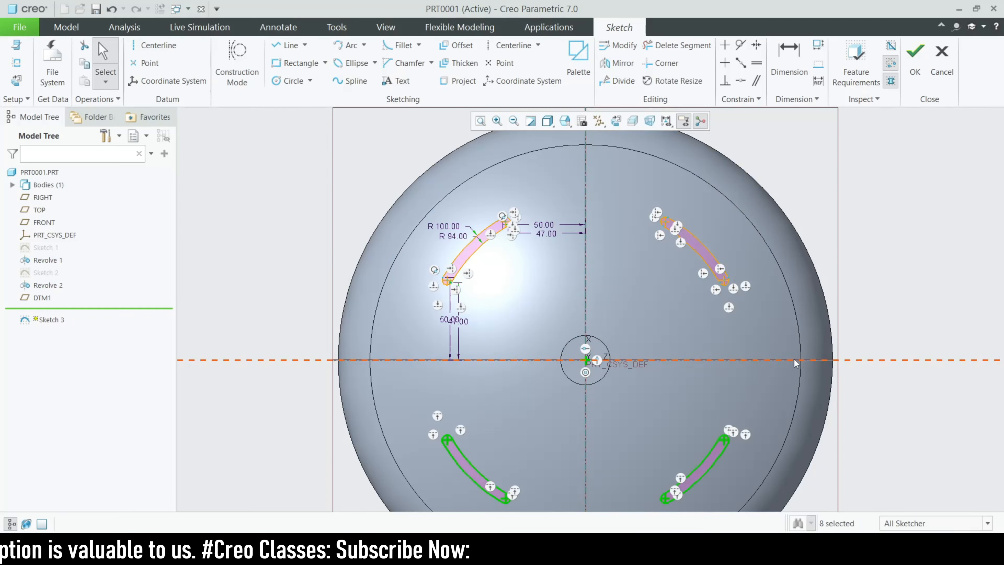
pyautogui.click(914, 72)
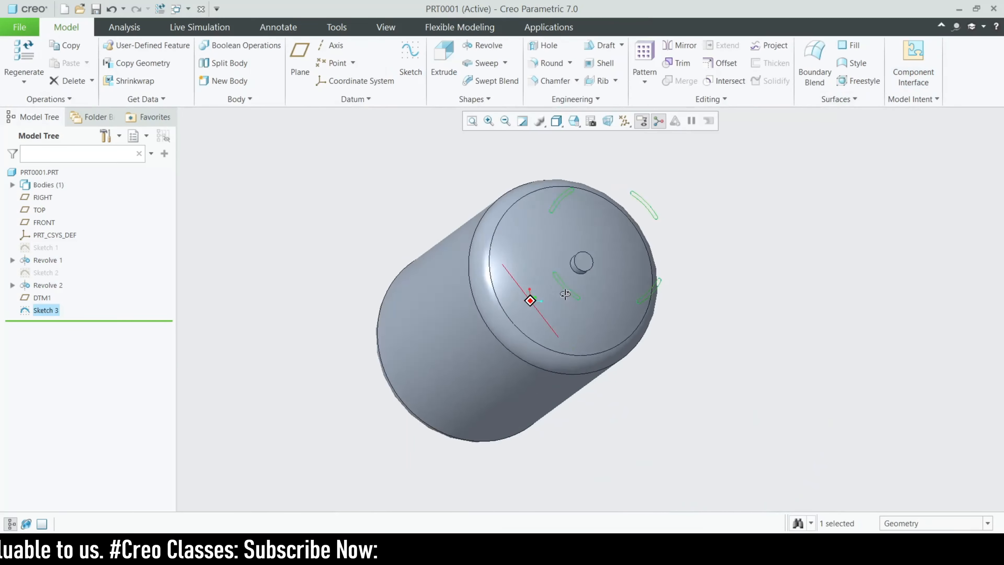
# Extrude the four curved slots as a solid, reversed toward the cylinder and ending at the selected top dome surface
pyautogui.click(459, 71)
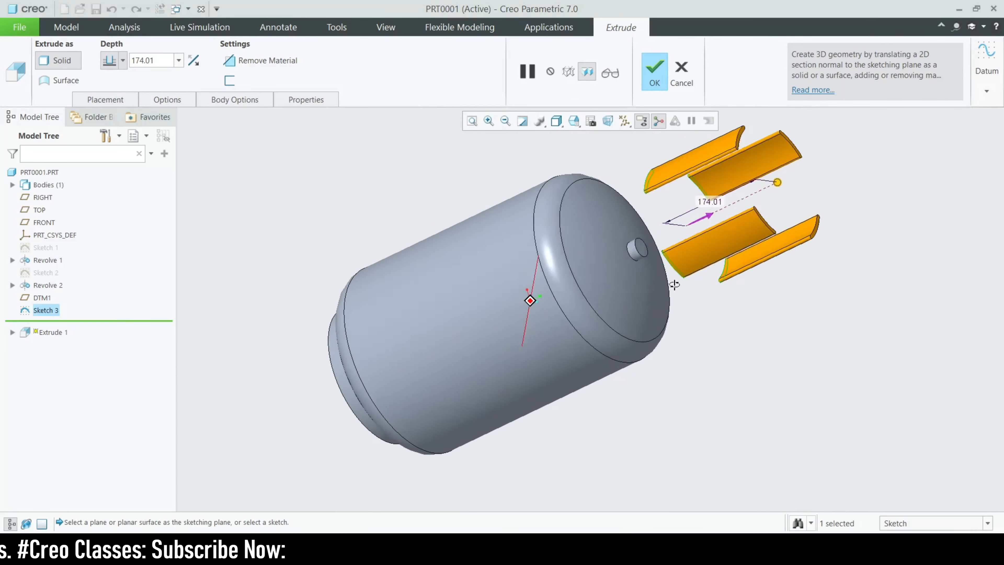
pyautogui.click(194, 61)
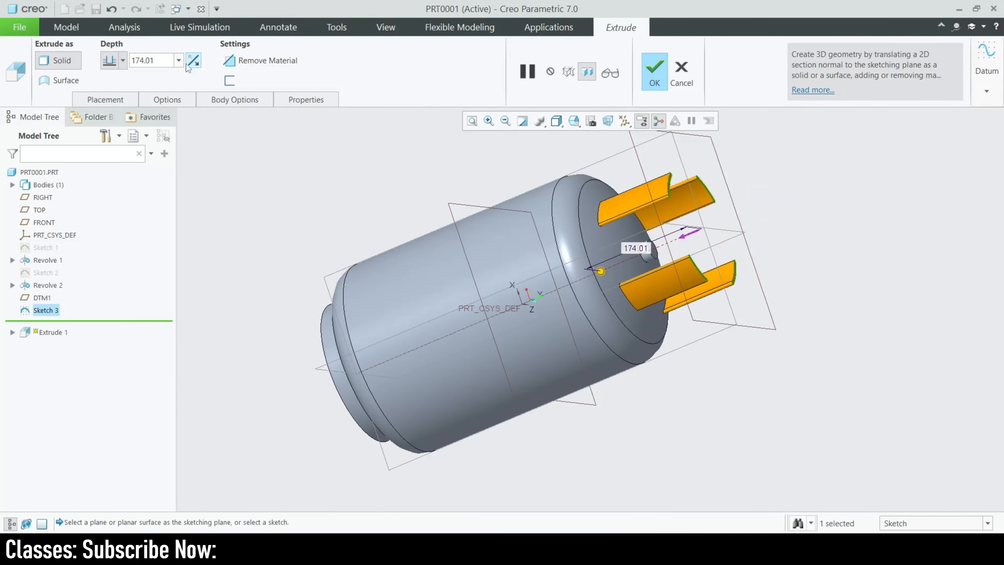
pyautogui.click(122, 61)
pyautogui.click(111, 174)
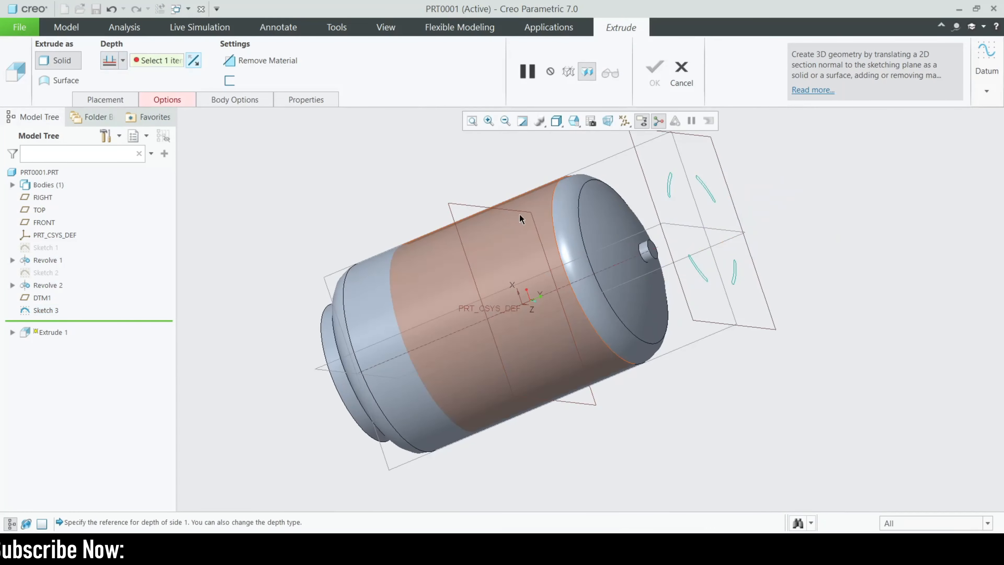
pyautogui.click(598, 224)
pyautogui.moveTo(607, 250); pyautogui.dragTo(576, 227, button='middle')
pyautogui.click(653, 71)
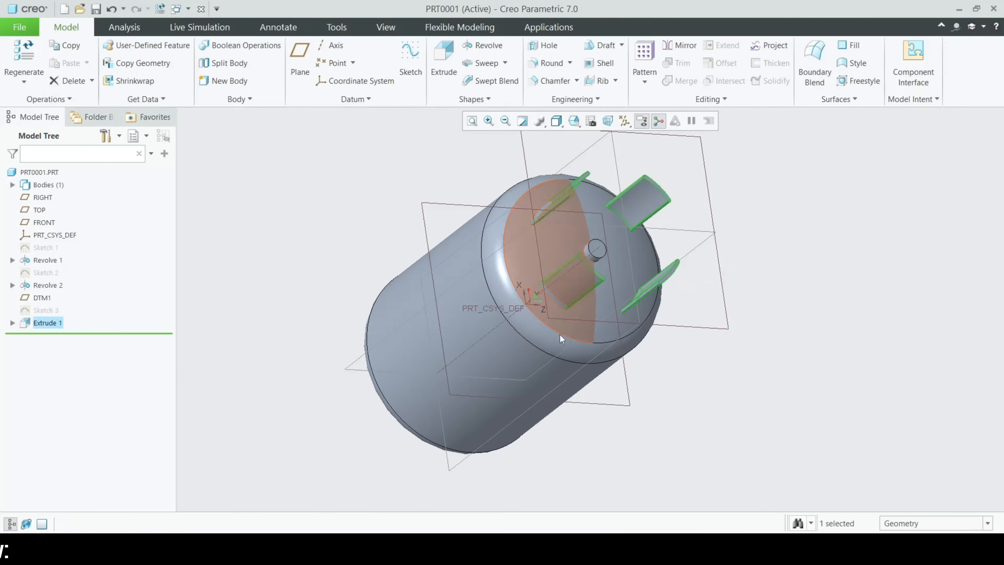
# Start a new sketch on the offset plane DTM1 at the upper ends of the four supports
pyautogui.scroll(3, 561, 334)
pyautogui.click(692, 418)
pyautogui.moveTo(692, 417); pyautogui.dragTo(628, 355, button='middle')
pyautogui.scroll(-5, 553, 245)
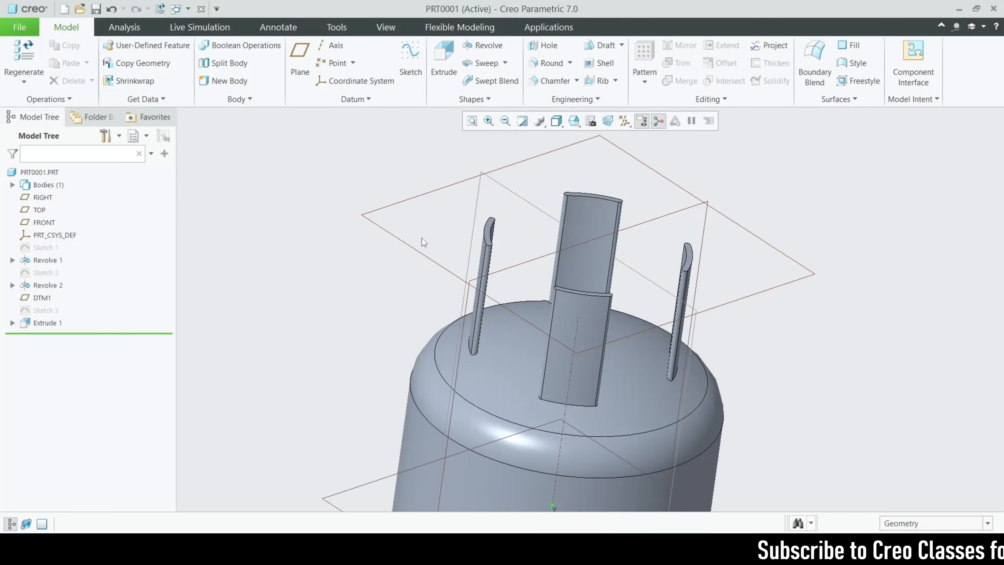
pyautogui.click(418, 254)
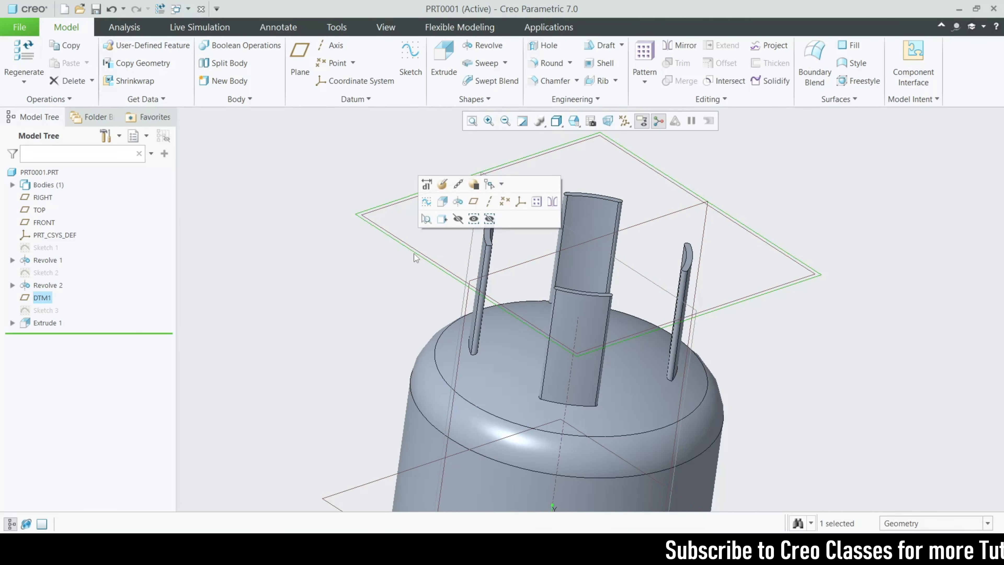
pyautogui.click(411, 73)
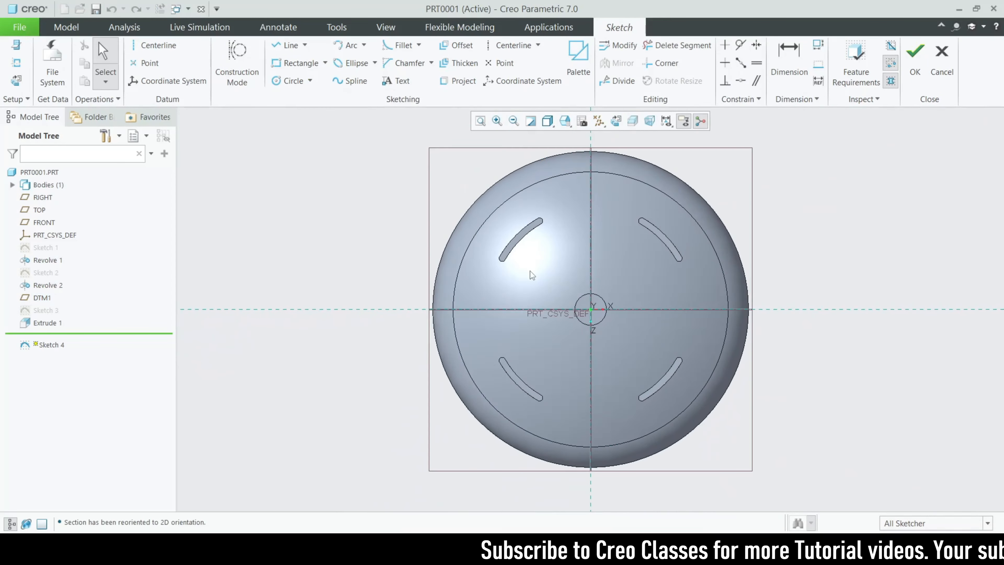
# Add the outer arc, inner arc and rounded end of one curved support as sketch references
pyautogui.click(19, 63)
pyautogui.scroll(-2, 502, 263)
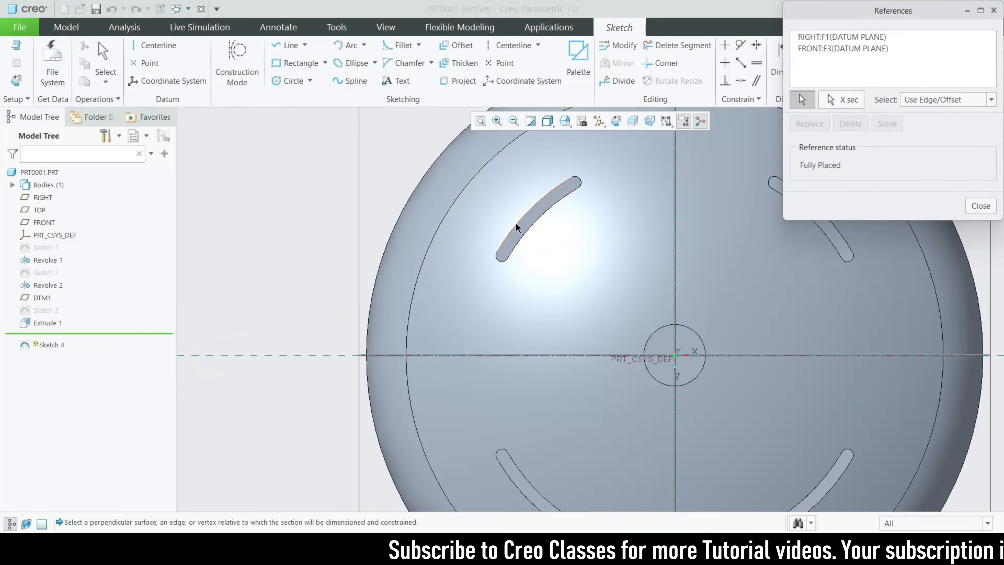
pyautogui.click(515, 227)
pyautogui.click(526, 233)
pyautogui.scroll(-2, 517, 254)
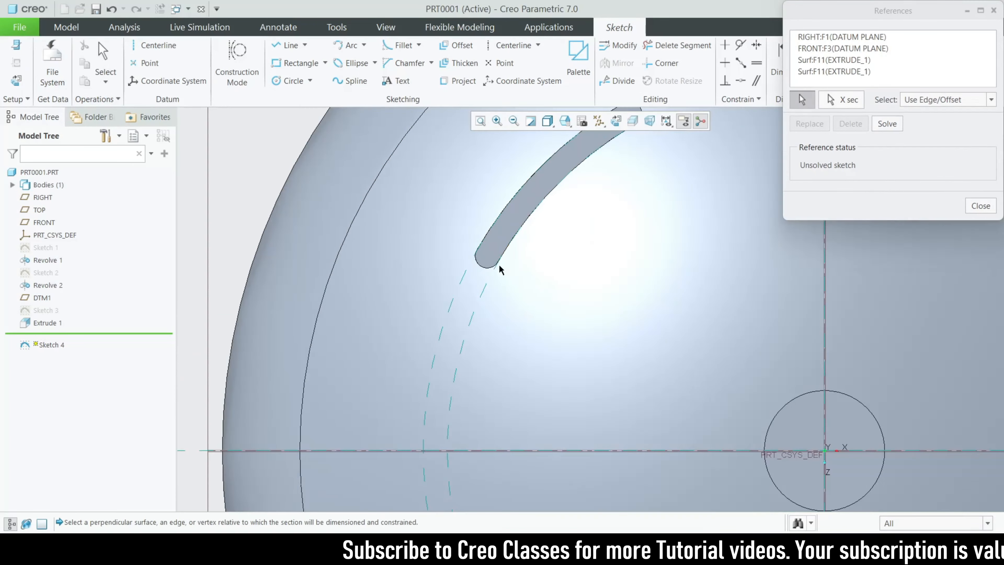
pyautogui.click(485, 269)
pyautogui.scroll(3, 477, 259)
pyautogui.click(981, 206)
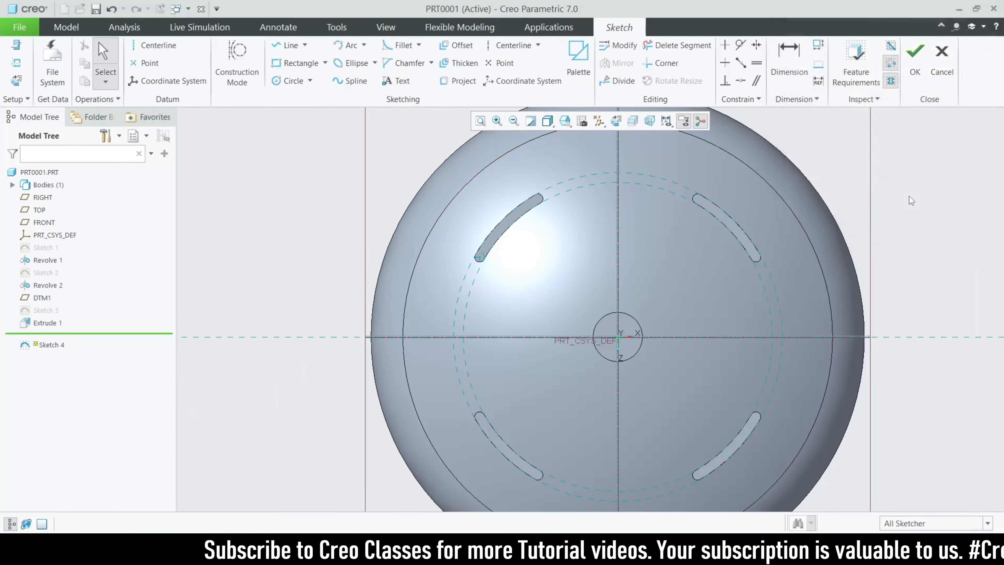
# Sketch a circle centred on the cylinder axis and passing through the middle of the support's rounded end, and finish the sketch
pyautogui.click(293, 81)
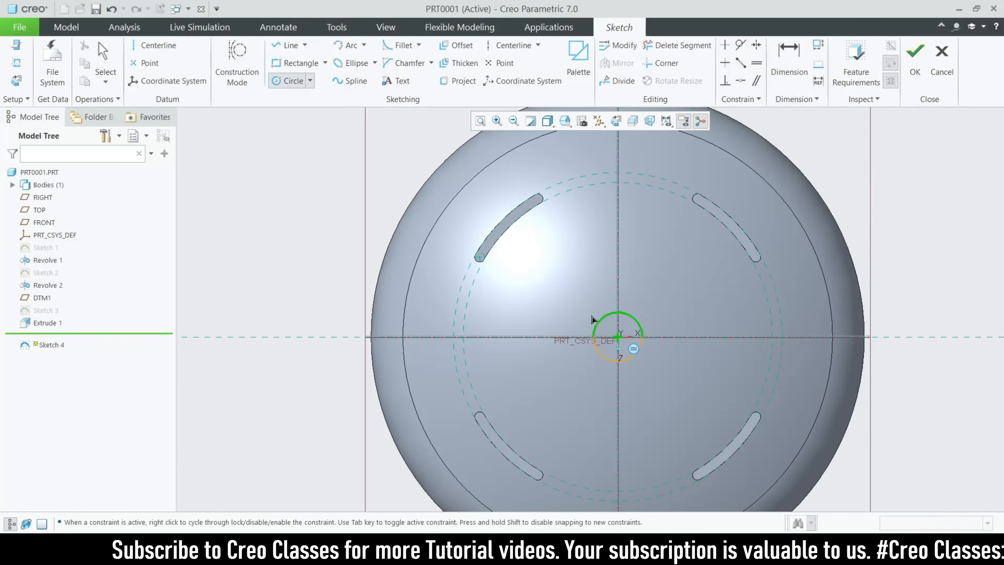
pyautogui.scroll(-5, 479, 256)
pyautogui.click(481, 269)
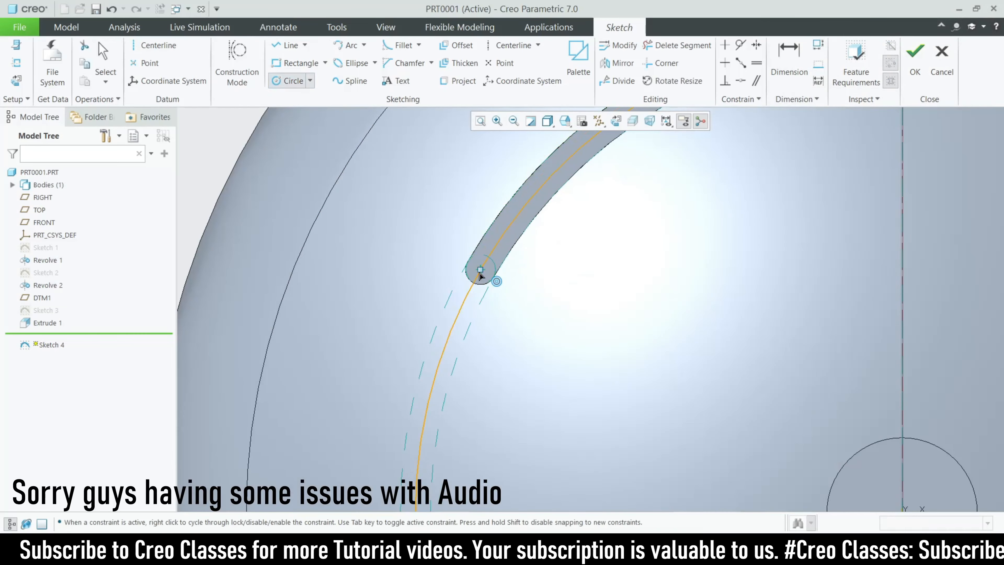
pyautogui.click(914, 63)
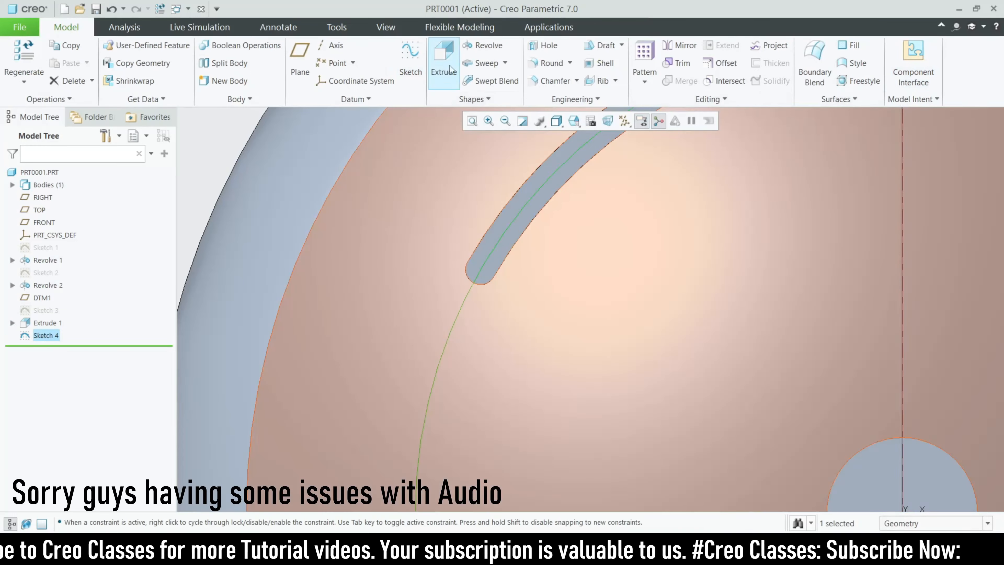
# Start a solid sweep along the circle and sketch a circular section about 8 in diameter centred on the trajectory's start point
pyautogui.click(477, 64)
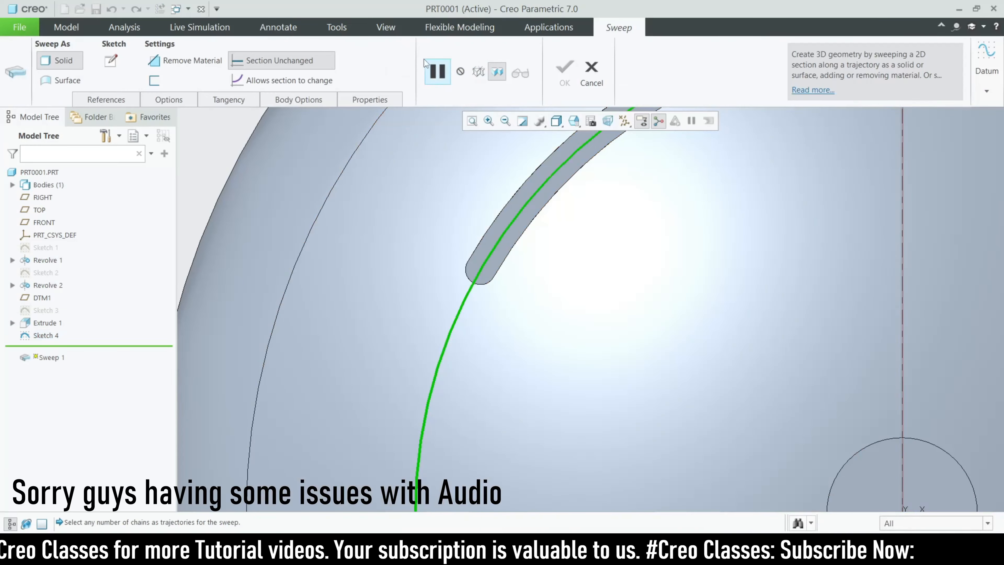
pyautogui.click(109, 65)
pyautogui.click(616, 122)
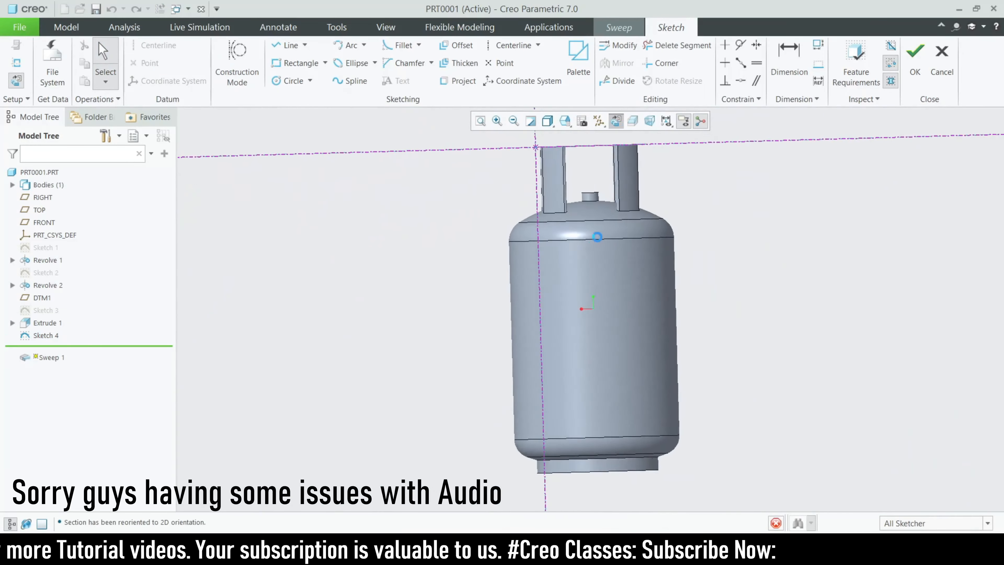
pyautogui.click(293, 81)
pyautogui.scroll(-3, 494, 168)
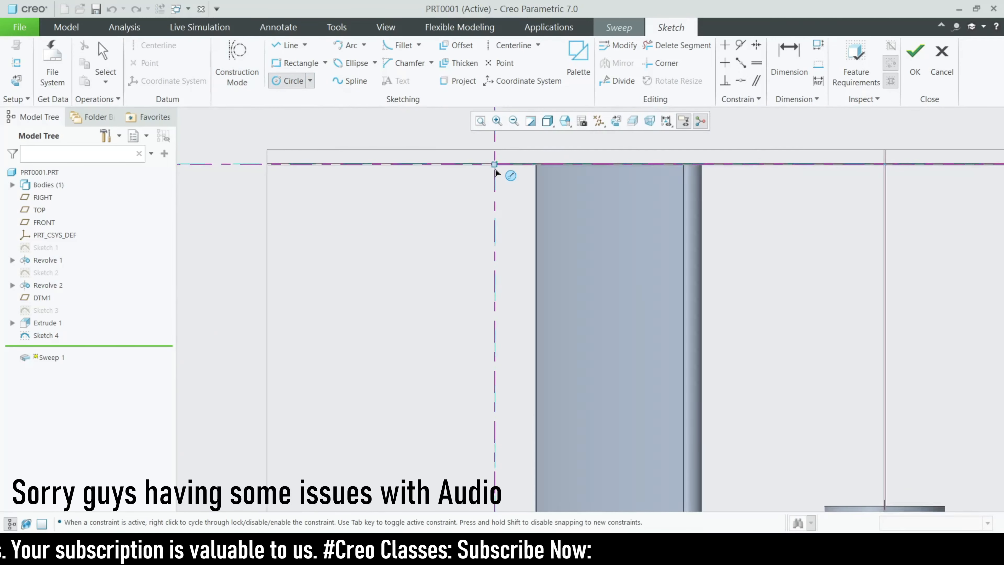
pyautogui.click(495, 162)
pyautogui.click(506, 184)
pyautogui.middleClick(470, 157)
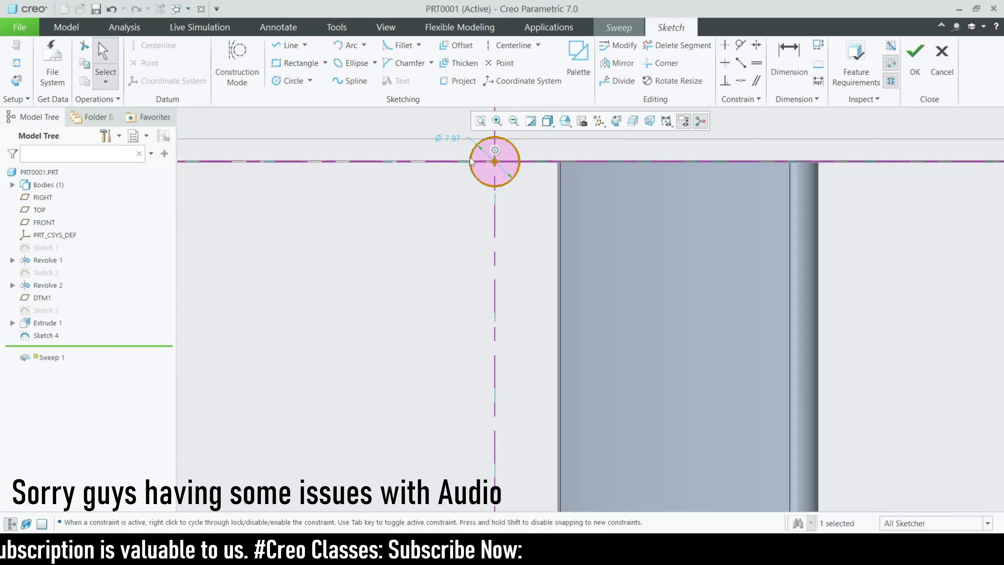
# Set the section circle's diameter to 30 and complete the swept handle ring
pyautogui.doubleClick(448, 138)
pyautogui.write('30')
pyautogui.press('Return')
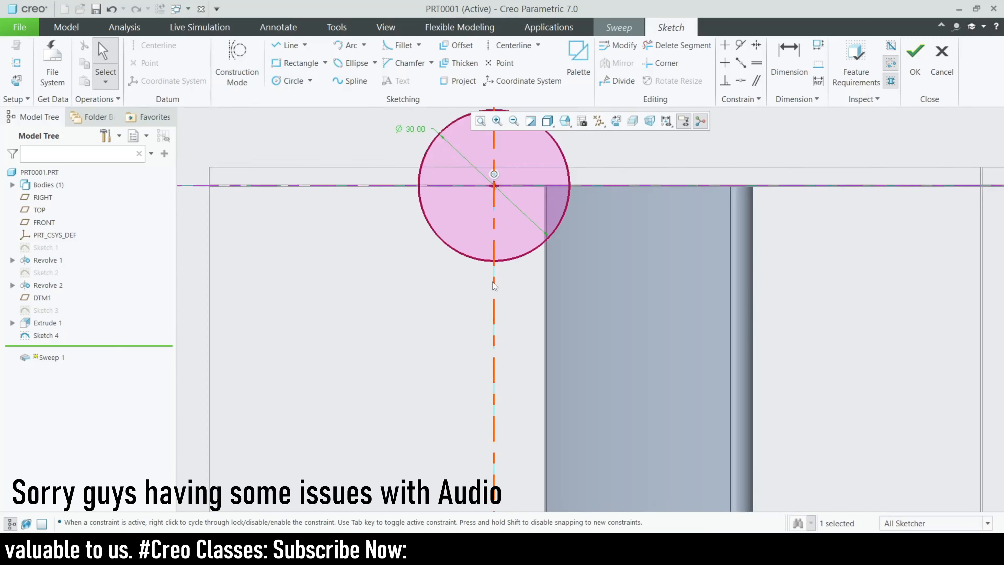
pyautogui.click(926, 60)
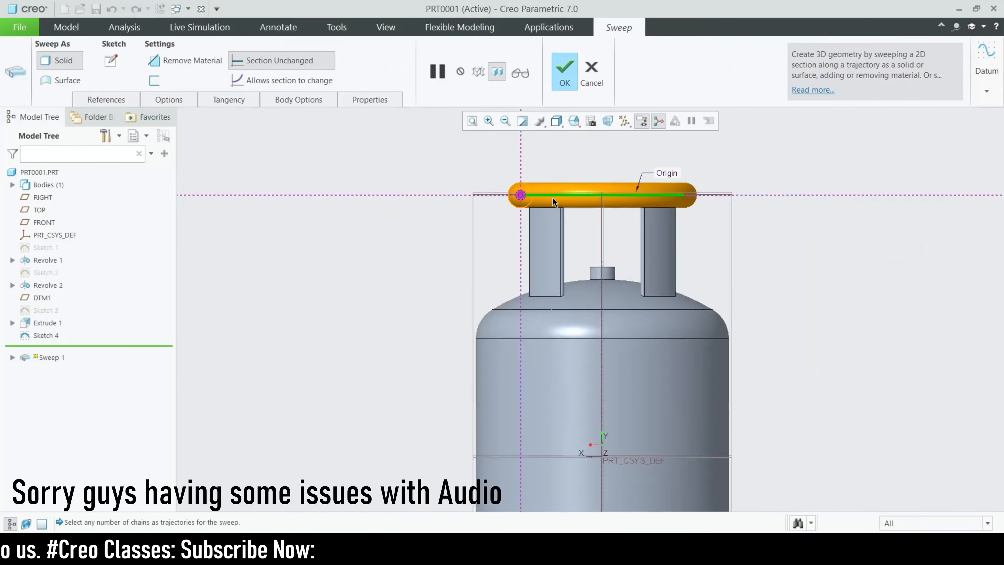
pyautogui.click(561, 88)
# Start an extrusion with its sketch on the flat top face of the neck at the dome's centre
pyautogui.scroll(3, 590, 190)
pyautogui.click(690, 310)
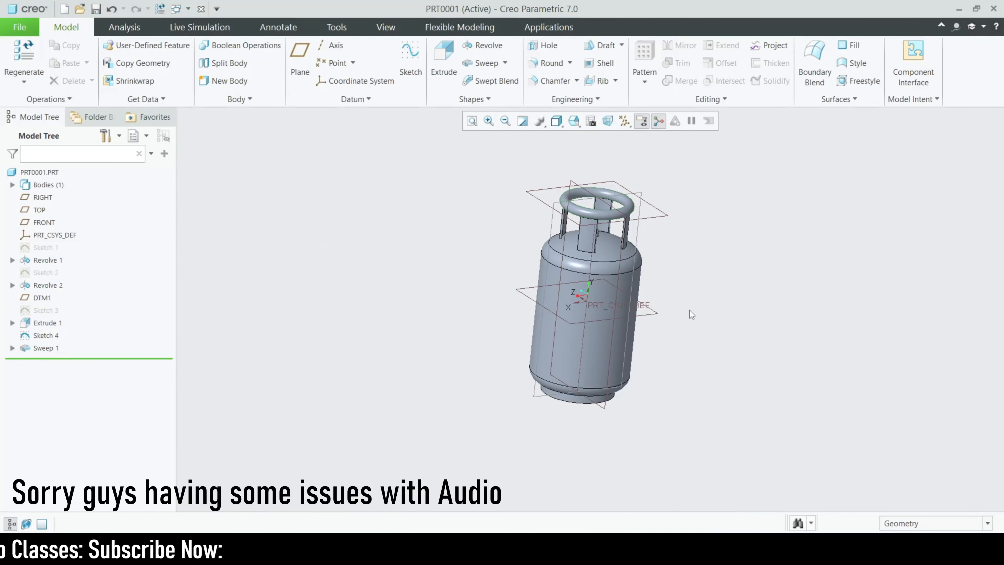
pyautogui.moveTo(689, 310)
pyautogui.mouseDown(button='middle')
pyautogui.moveTo(683, 295)
pyautogui.moveTo(648, 308)
pyautogui.moveTo(677, 312)
pyautogui.moveTo(687, 330)
pyautogui.moveTo(678, 282)
pyautogui.moveTo(668, 294)
pyautogui.moveTo(673, 317)
pyautogui.mouseUp(button='middle')
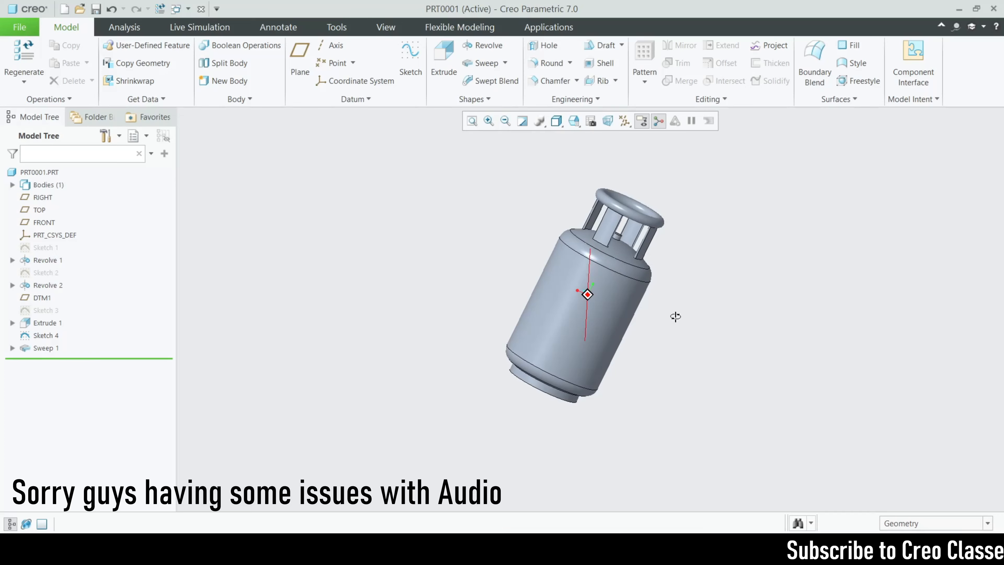
pyautogui.moveTo(675, 317); pyautogui.dragTo(603, 270, button='middle')
pyautogui.scroll(-3, 603, 269)
pyautogui.click(595, 262)
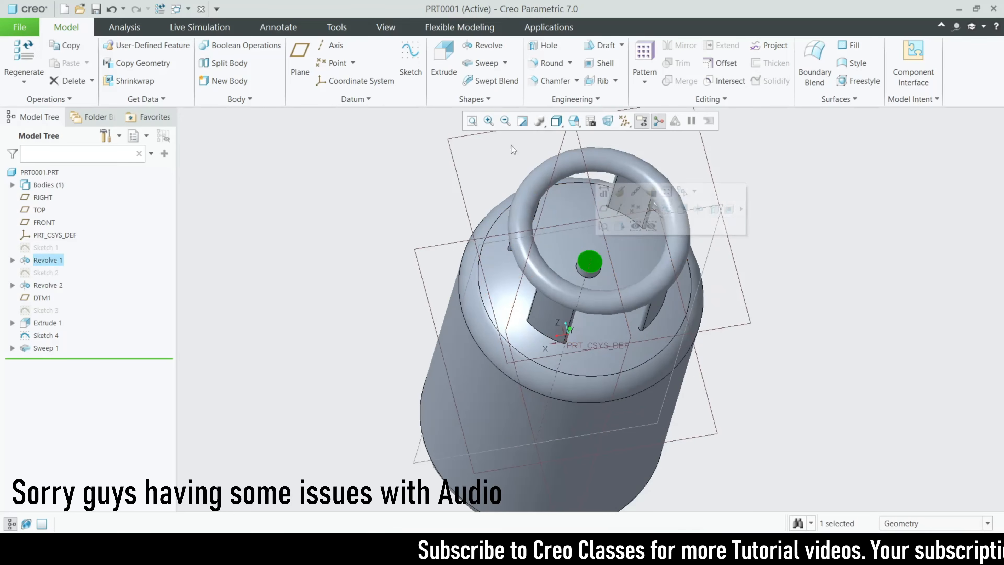
pyautogui.click(443, 59)
pyautogui.click(616, 121)
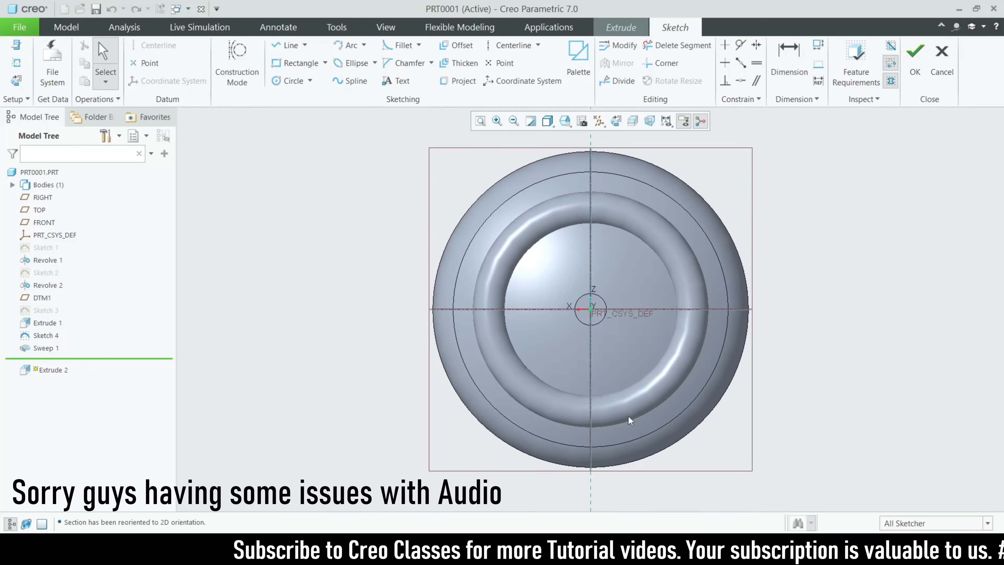
pyautogui.scroll(-2, 629, 416)
pyautogui.scroll(2, 573, 280)
pyautogui.scroll(-4, 498, 196)
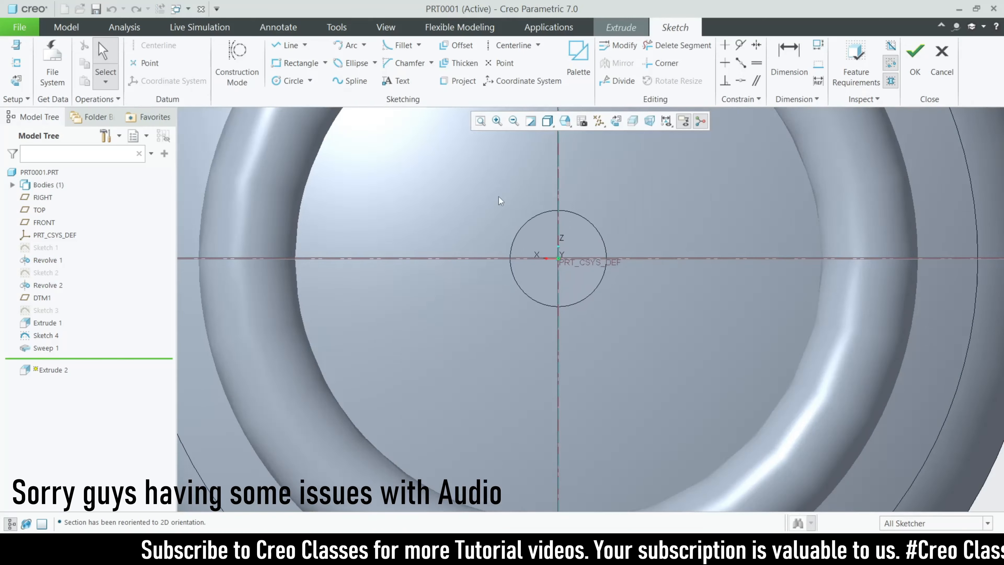
# Sketch a circle concentric with the neck and smaller than its rim, and finish the sketch
pyautogui.click(298, 81)
pyautogui.scroll(-2, 566, 280)
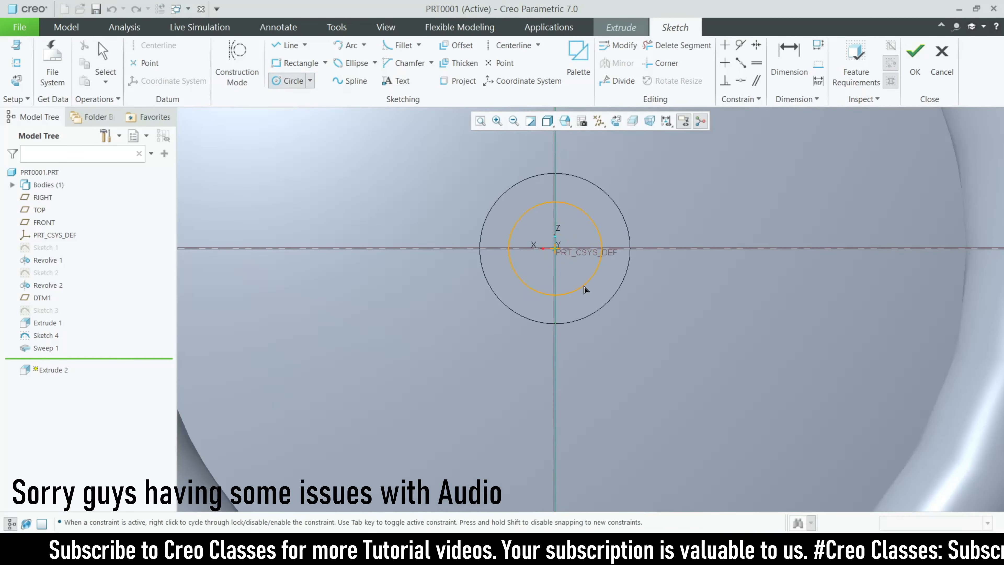
pyautogui.click(589, 293)
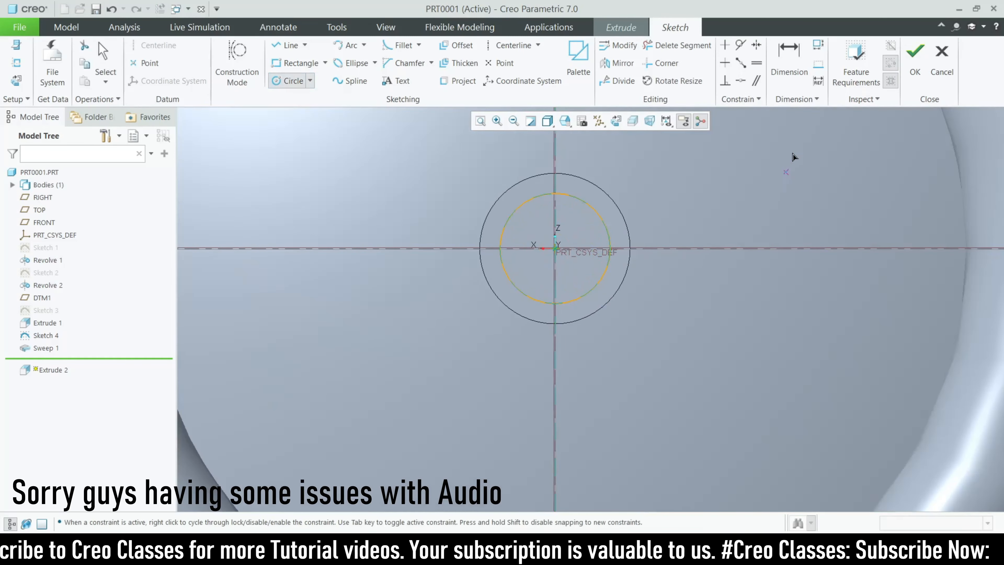
pyautogui.click(915, 60)
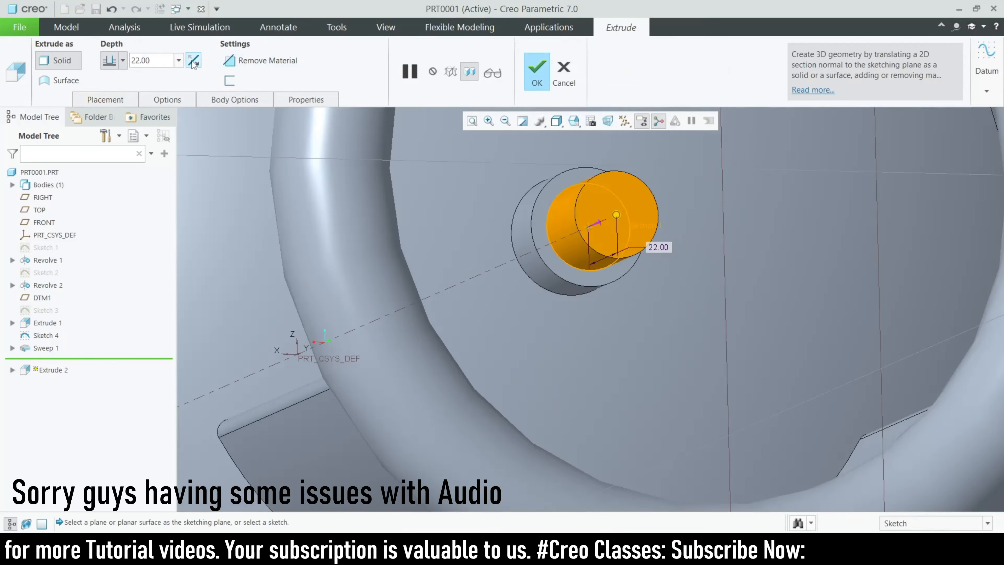
# Extrude the circle 50 down into the neck as a cut that removes material
pyautogui.click(193, 61)
pyautogui.write('50')
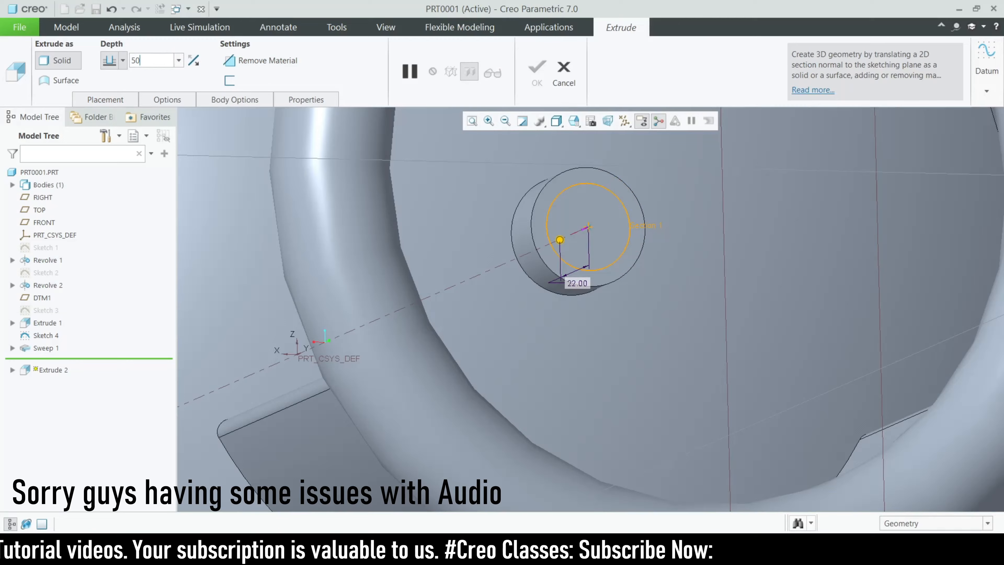
pyautogui.press('Return')
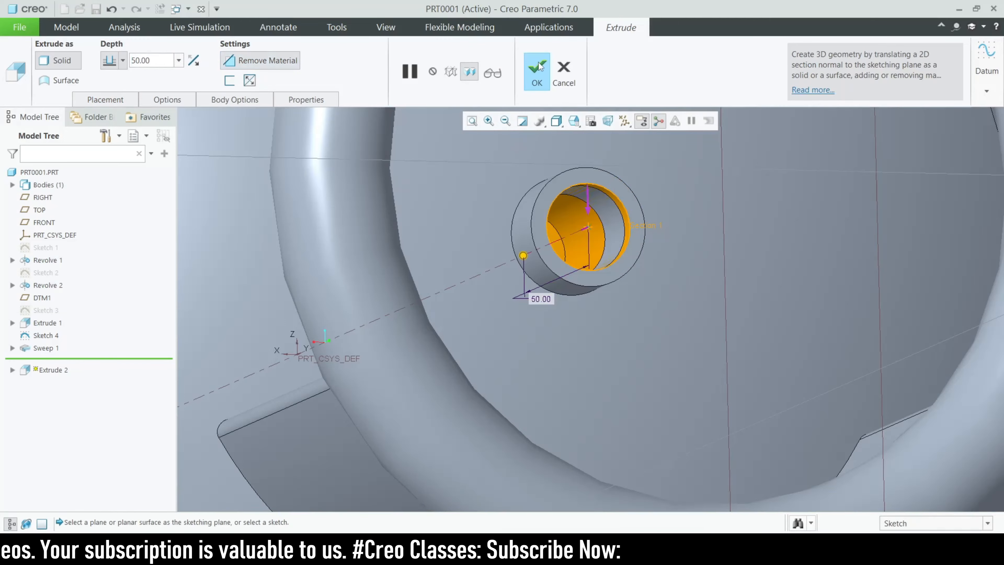
pyautogui.click(537, 67)
# Start an extrusion with its sketch on the RIGHT datum plane and orient the view square to the sketch
pyautogui.scroll(-5, 519, 182)
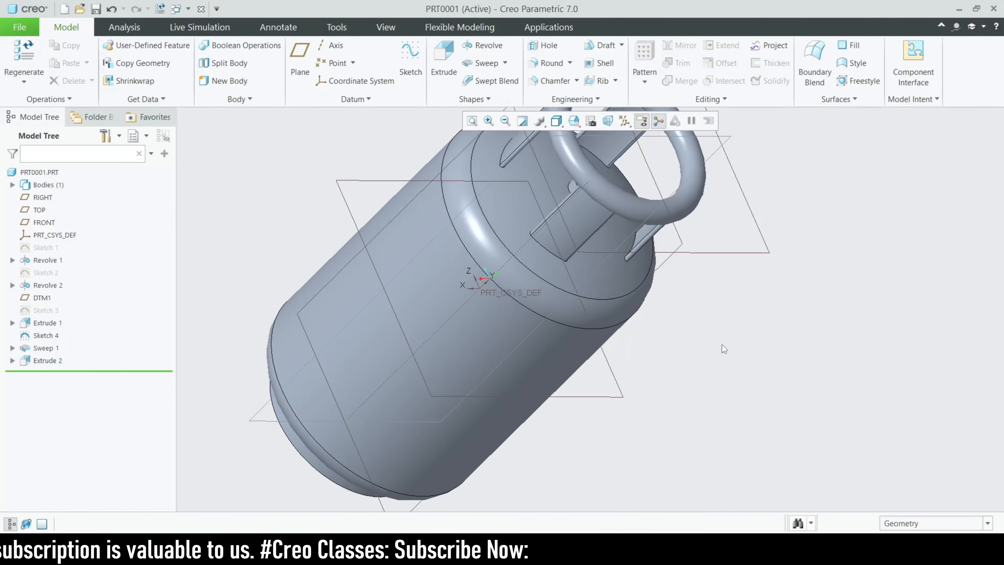
pyautogui.scroll(-3, 722, 345)
pyautogui.moveTo(723, 355); pyautogui.dragTo(671, 333, button='middle')
pyautogui.scroll(-5, 603, 446)
pyautogui.scroll(2, 514, 442)
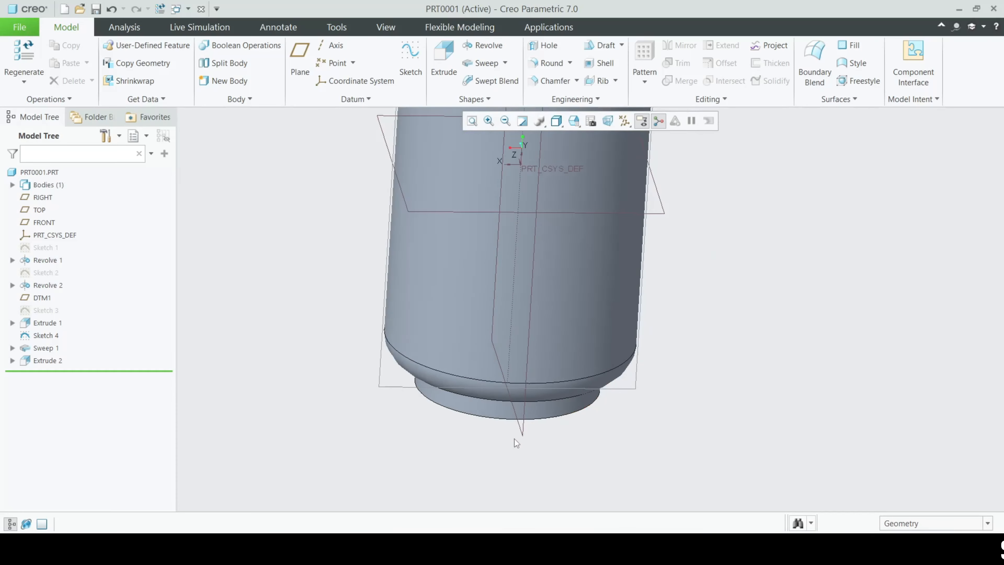
pyautogui.click(523, 437)
pyautogui.click(443, 60)
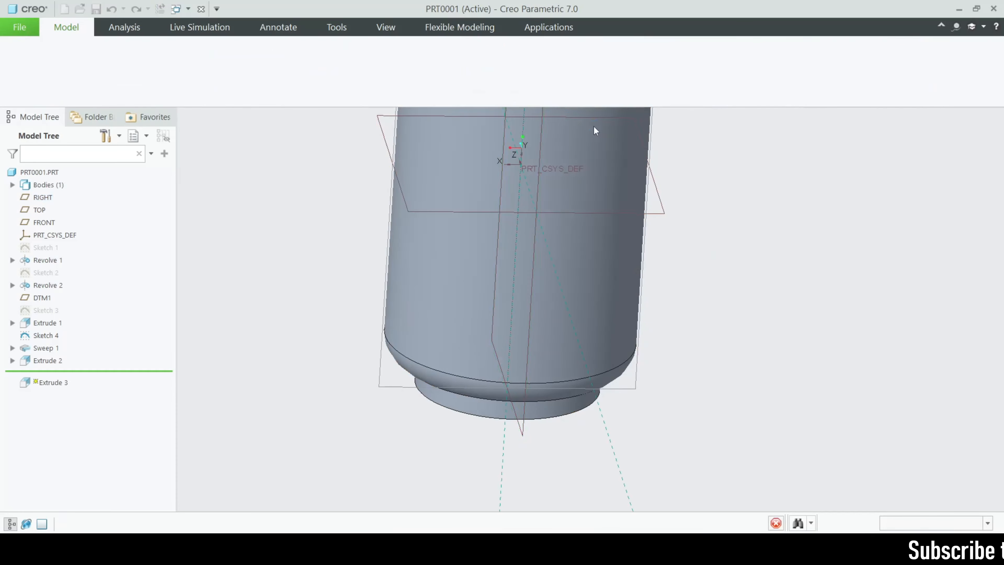
pyautogui.click(599, 122)
pyautogui.click(615, 121)
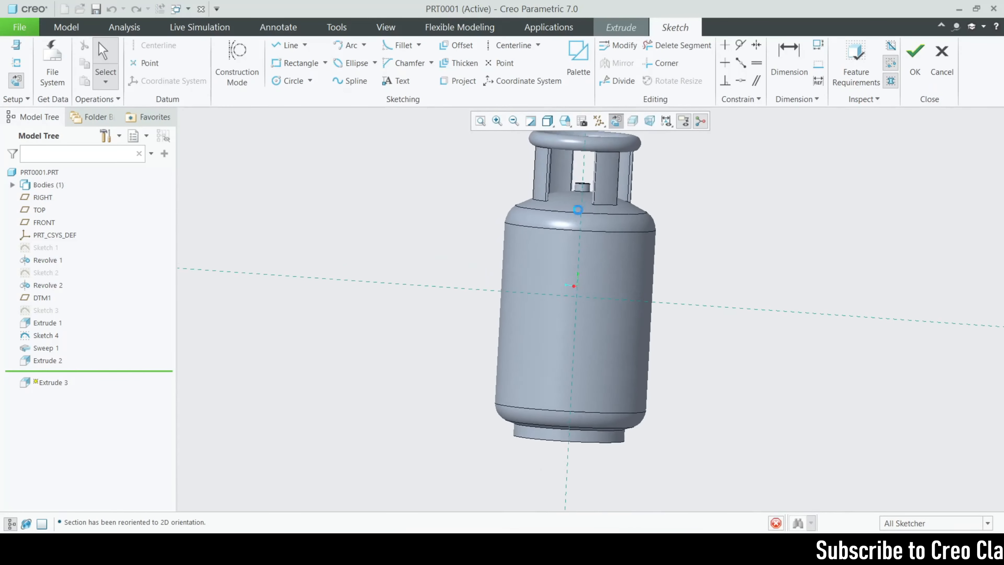
# Add the outer vertical edge of the base ring as a sketch reference
pyautogui.scroll(-6, 572, 466)
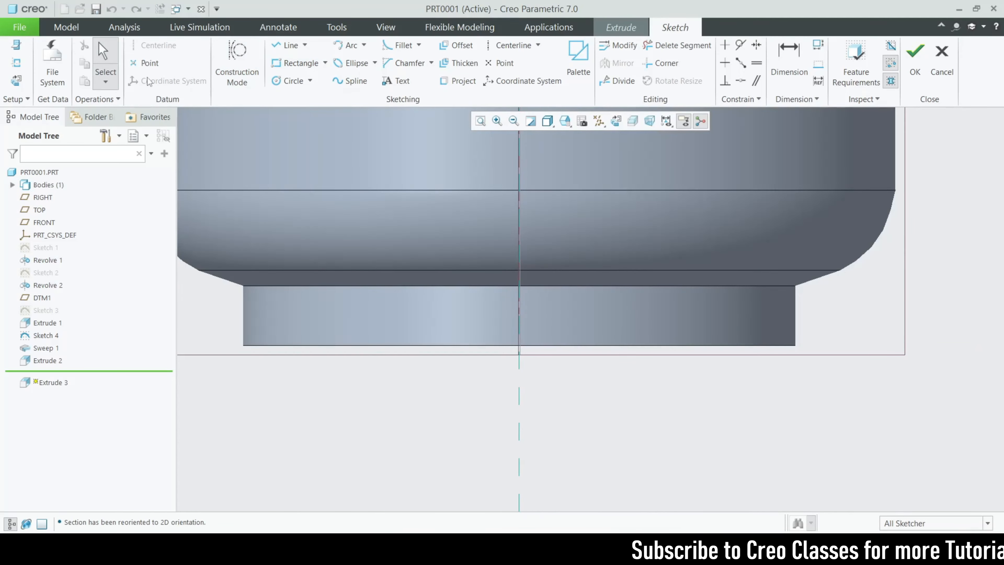
pyautogui.click(18, 71)
pyautogui.scroll(-3, 278, 309)
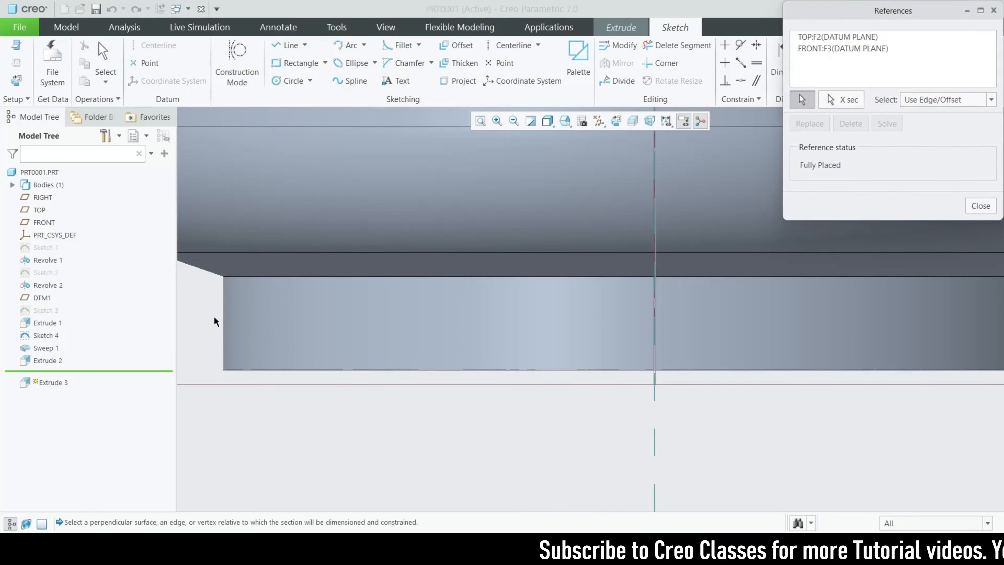
pyautogui.click(224, 322)
pyautogui.click(981, 206)
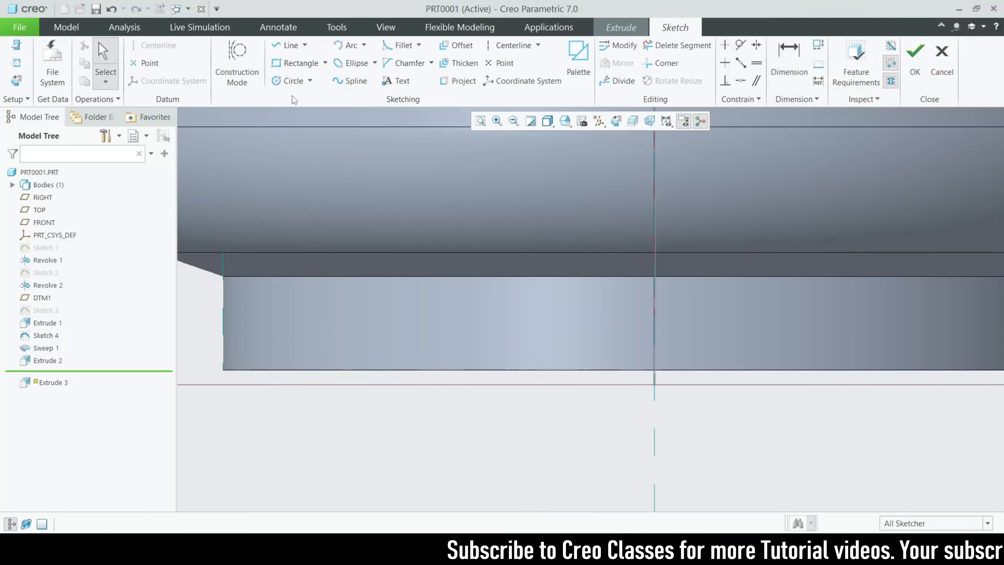
# Sketch a vertical construction line between the base ring's upper and lower edges, midway between its side edge and the centre axis
pyautogui.press('l')
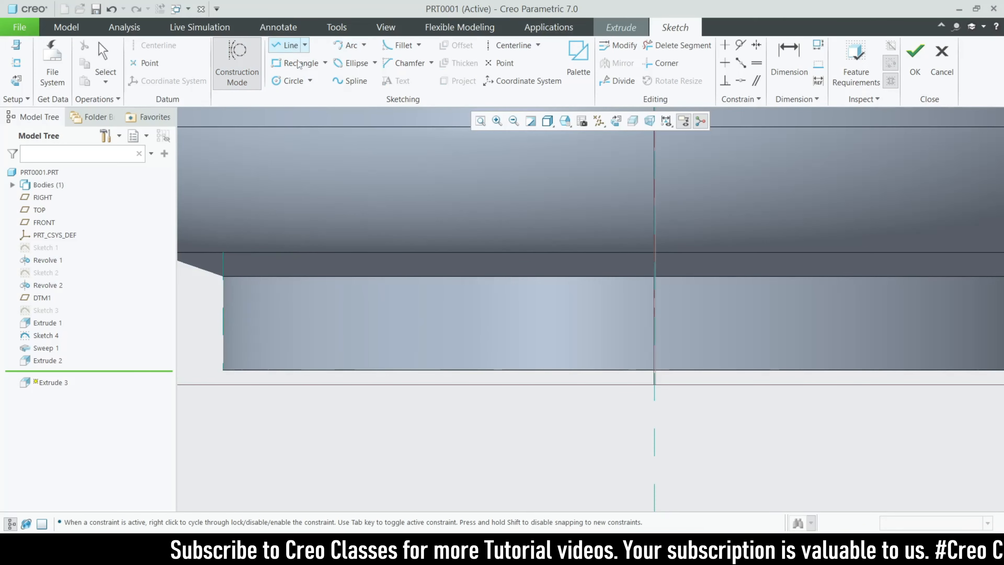
pyautogui.click(441, 277)
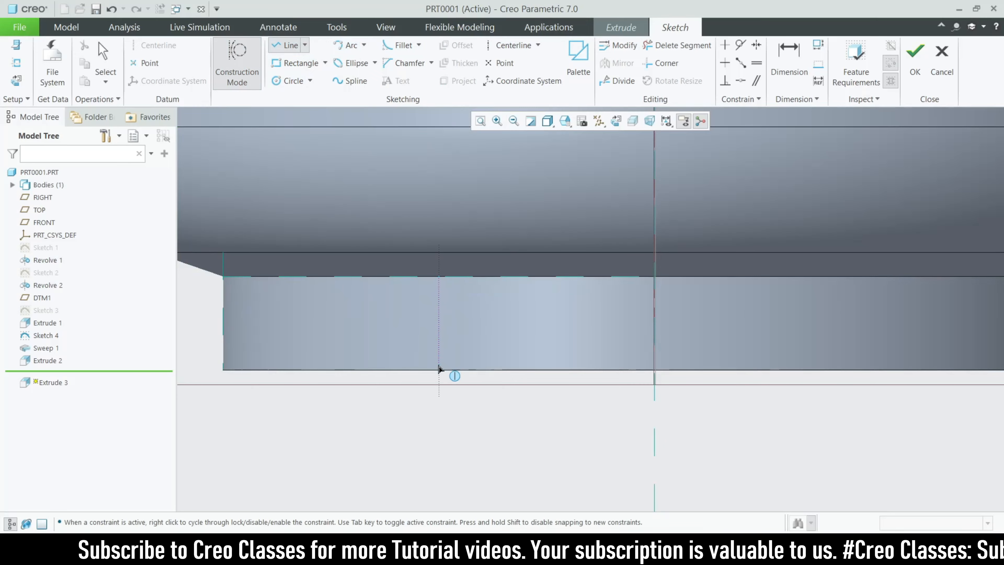
pyautogui.click(439, 369)
pyautogui.middleClick(441, 341)
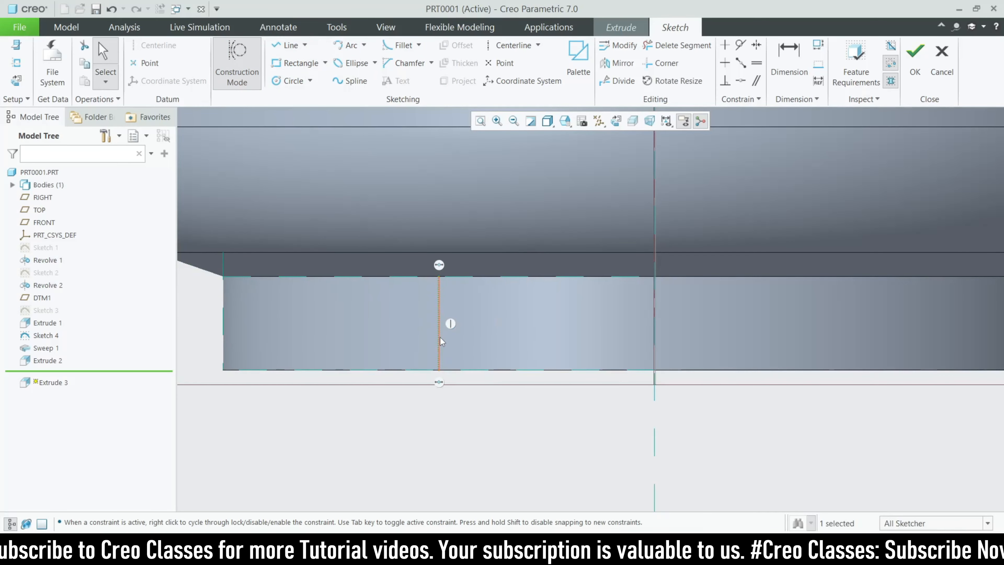
# Sketch a horizontal construction line about 120 long from the vertical line's midpoint across the cylinder's centre axis
pyautogui.click(297, 47)
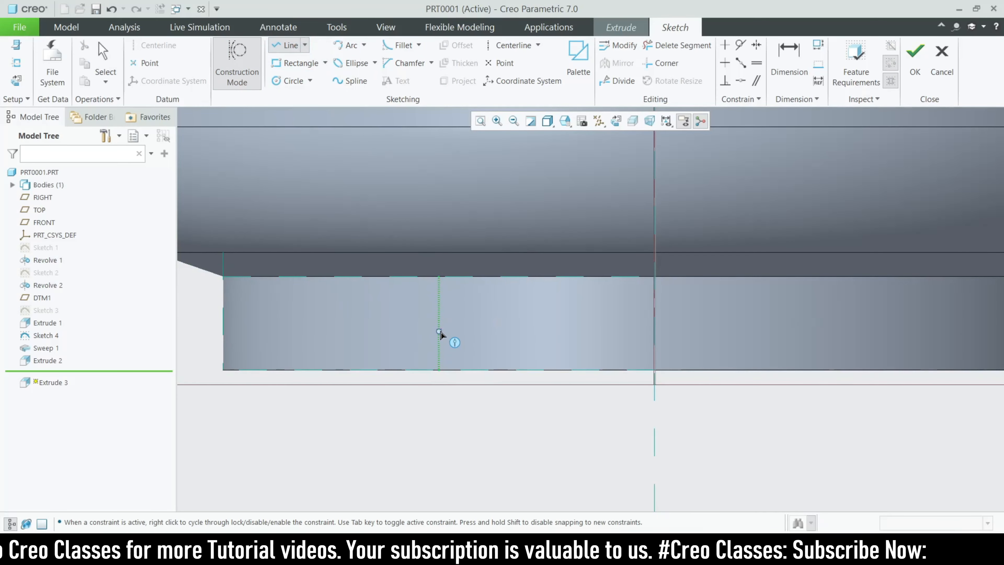
pyautogui.click(931, 323)
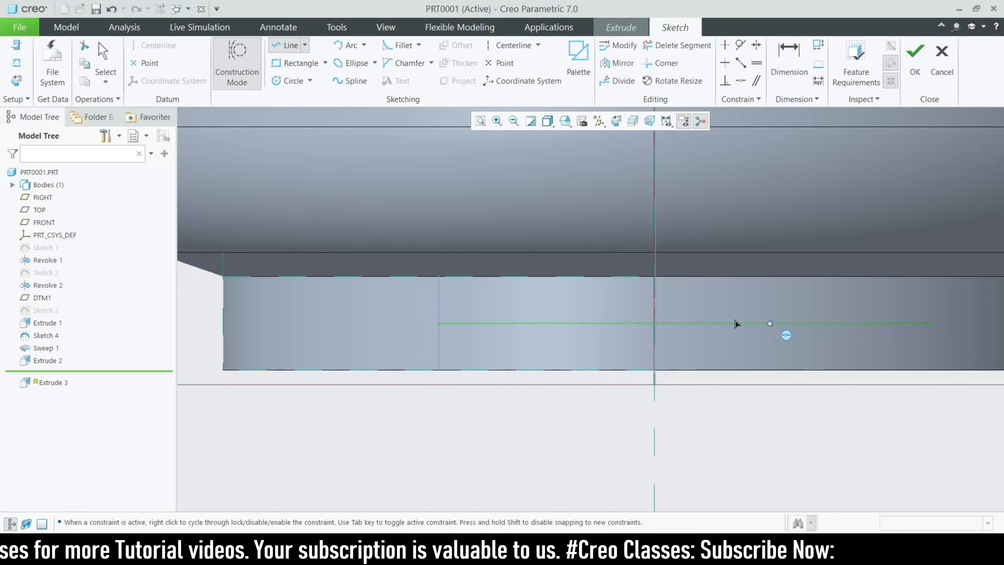
pyautogui.middleClick(735, 325)
pyautogui.click(482, 322)
pyautogui.scroll(-3, 731, 329)
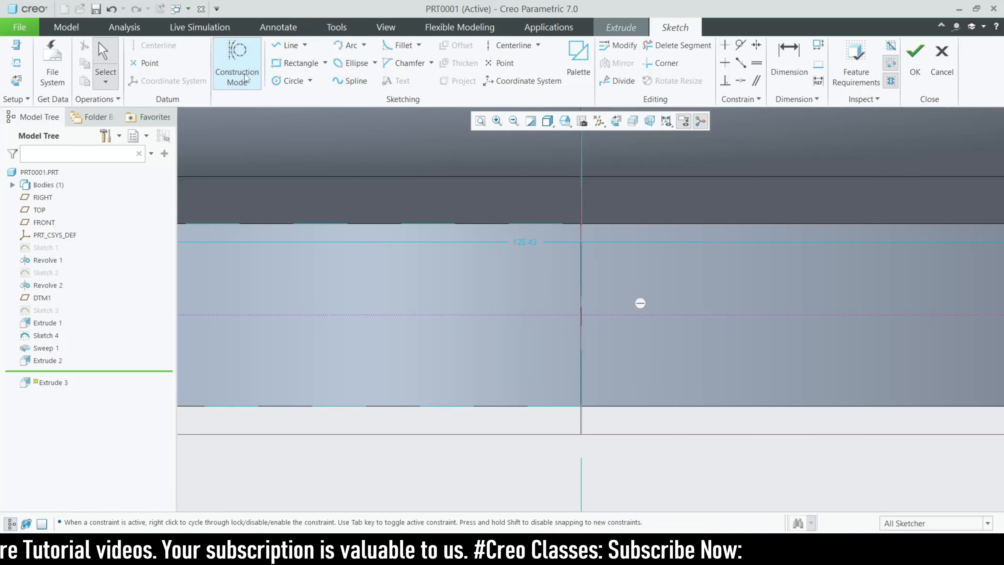